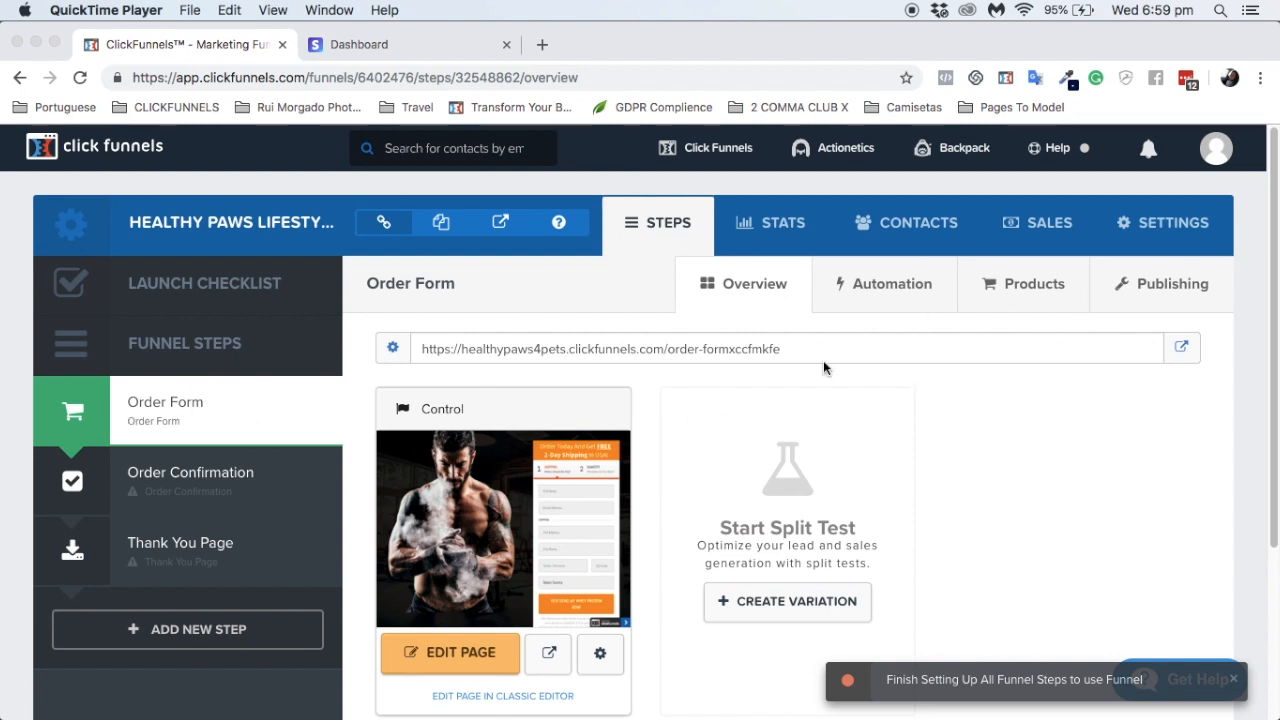
Open the product settings of the Order Form funnel step
click(1013, 285)
click(1055, 287)
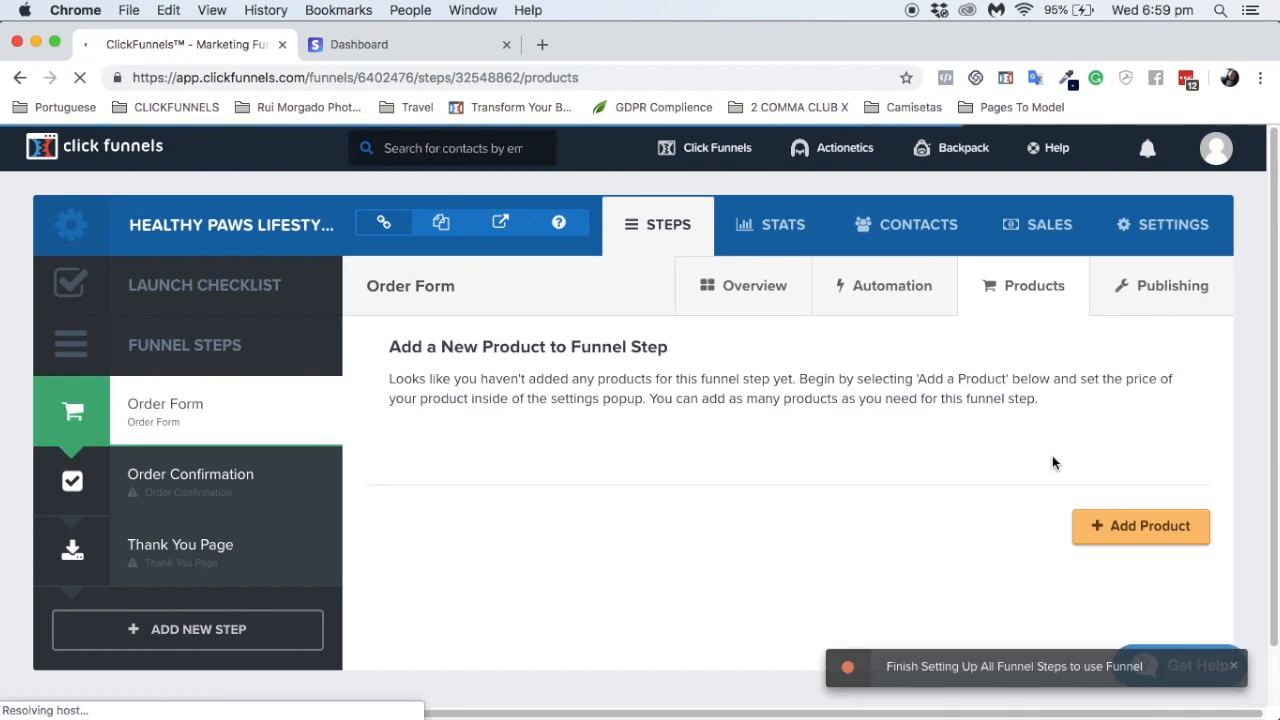
click(1118, 530)
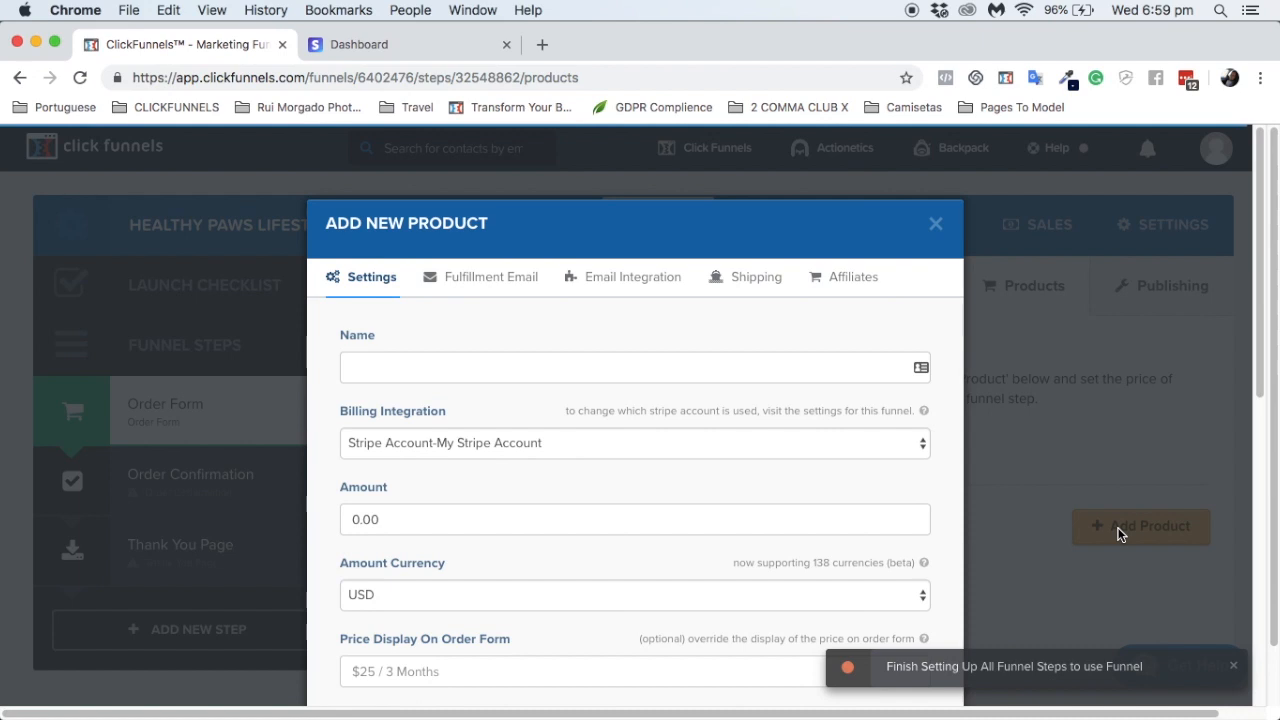
click(893, 456)
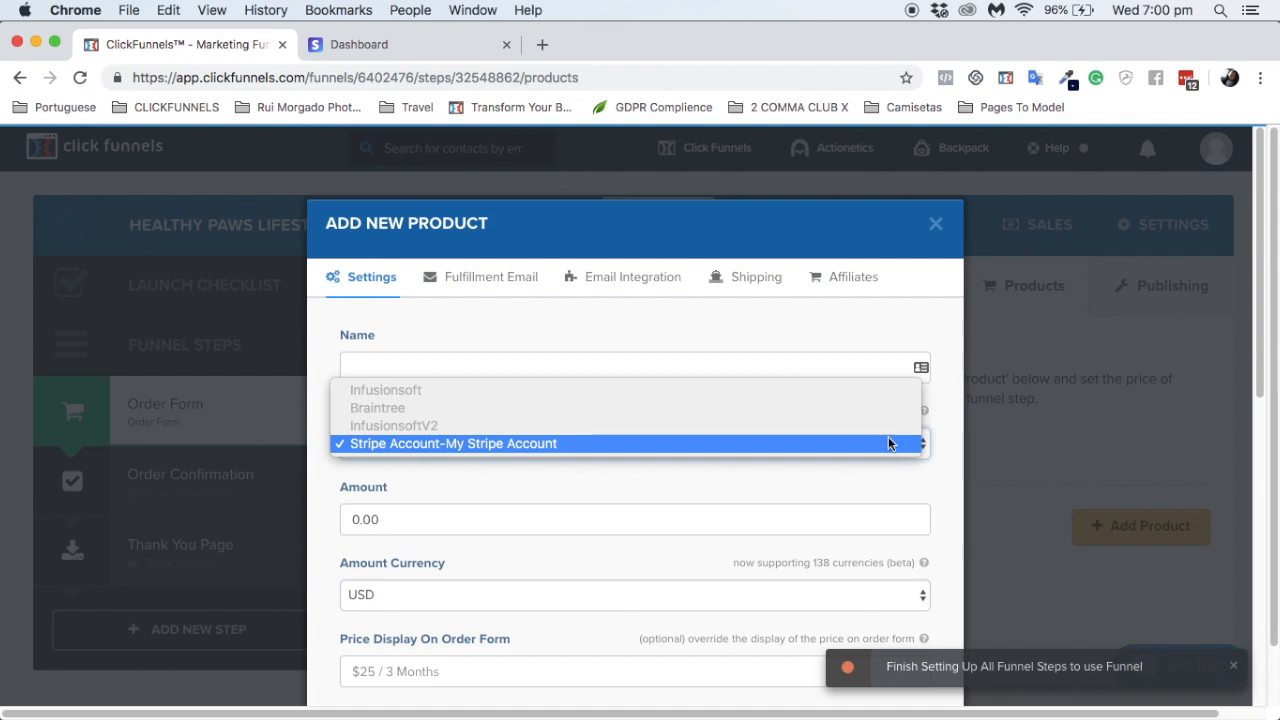
click(871, 328)
click(936, 223)
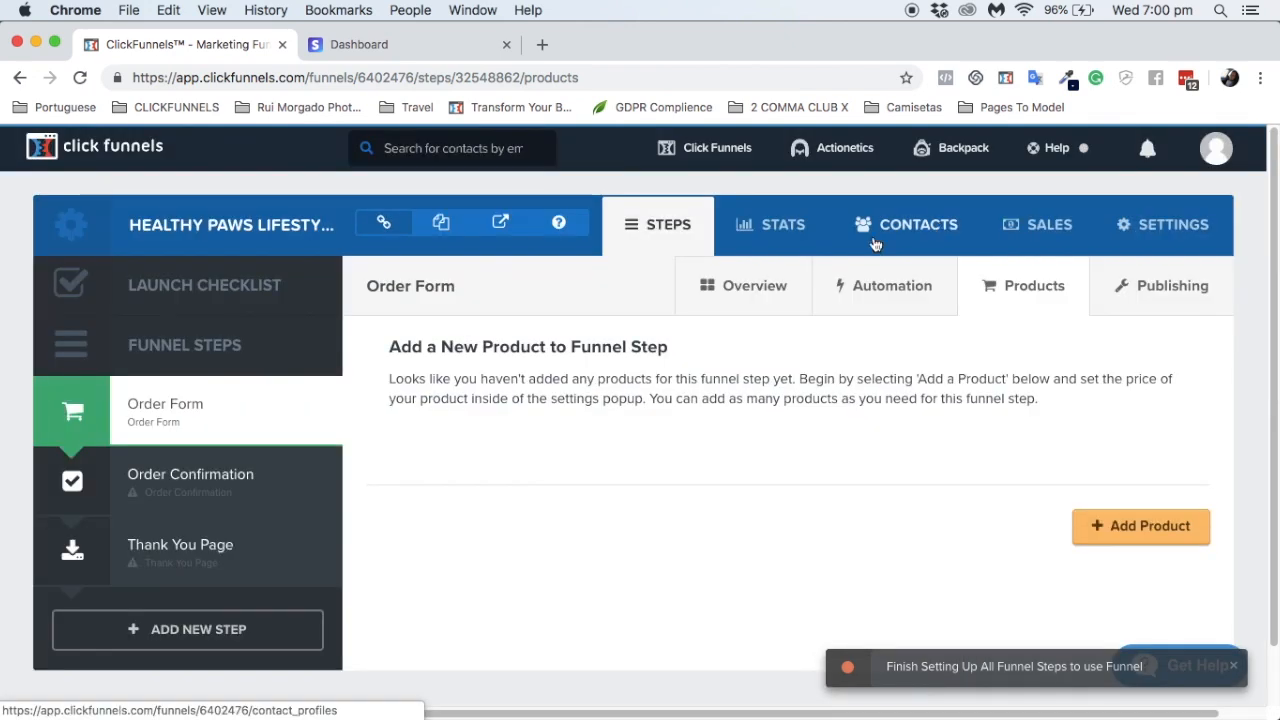
Start a new product named "Pro Biotics Plus" with Stripe Account-My Stripe Account as its billing integration
click(1136, 530)
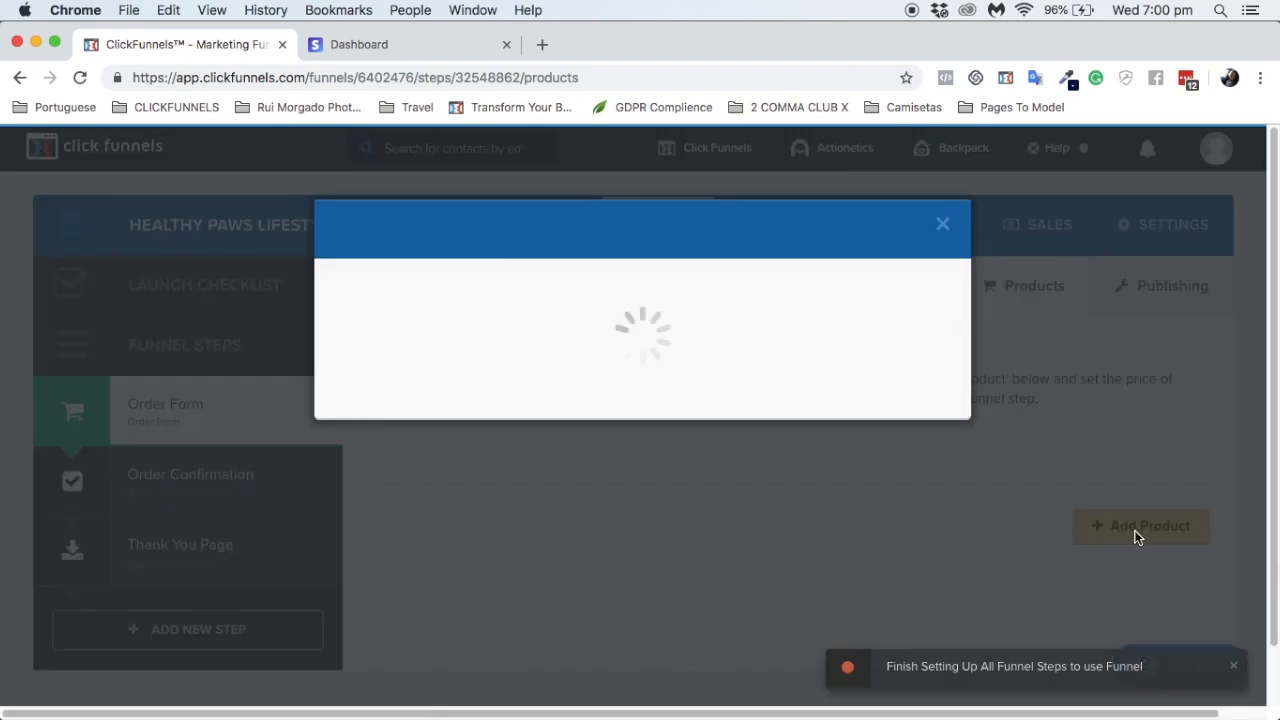
click(566, 362)
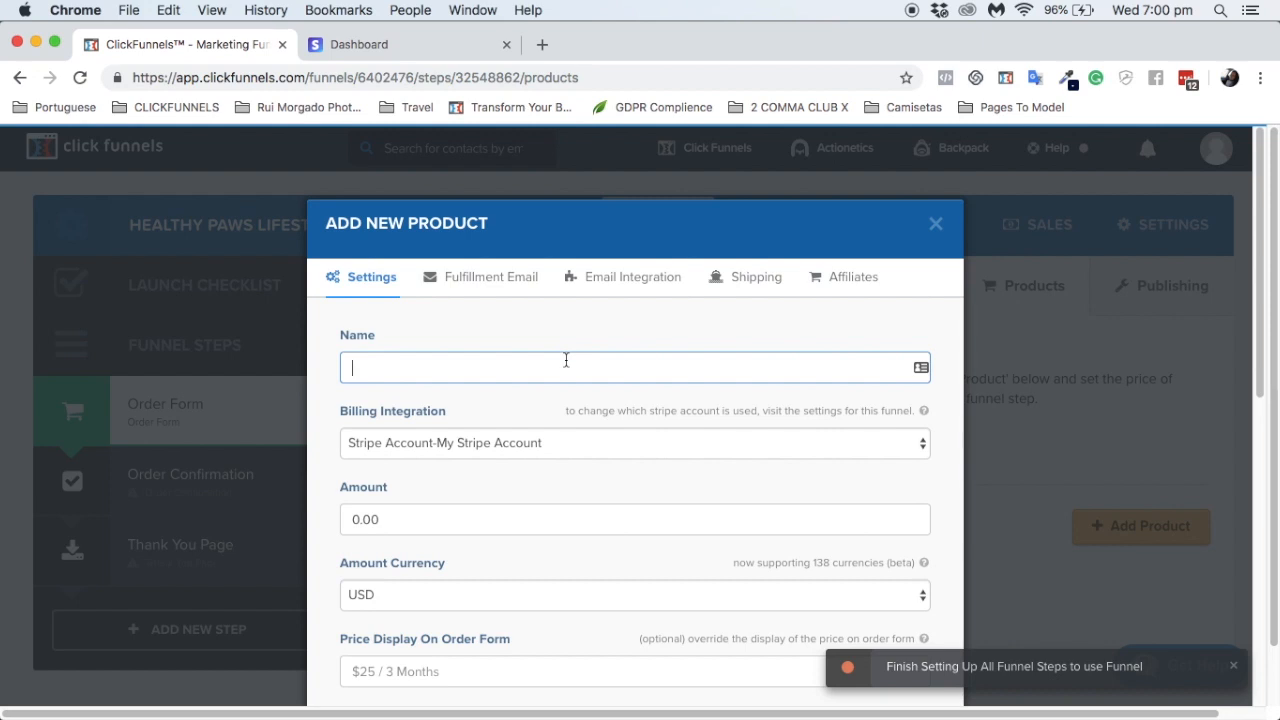
text(Pro Biotics Plus)
scroll(557, 400, down, 2)
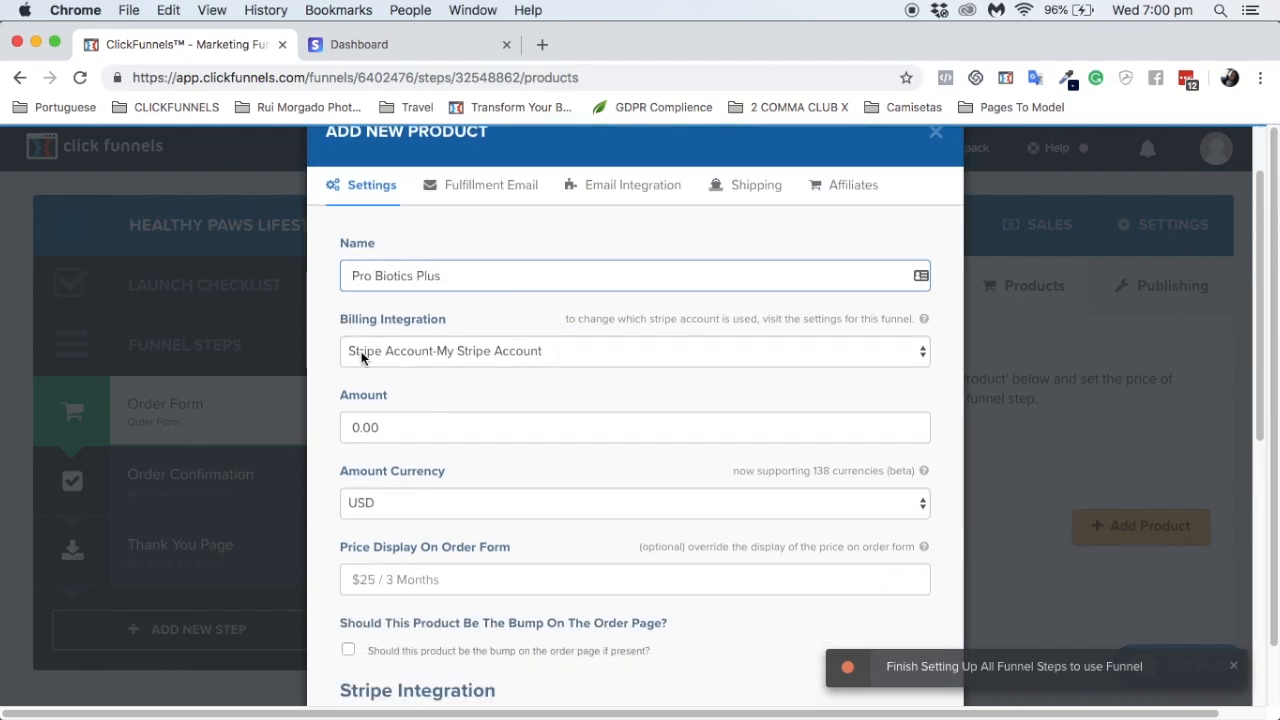
click(361, 358)
click(361, 351)
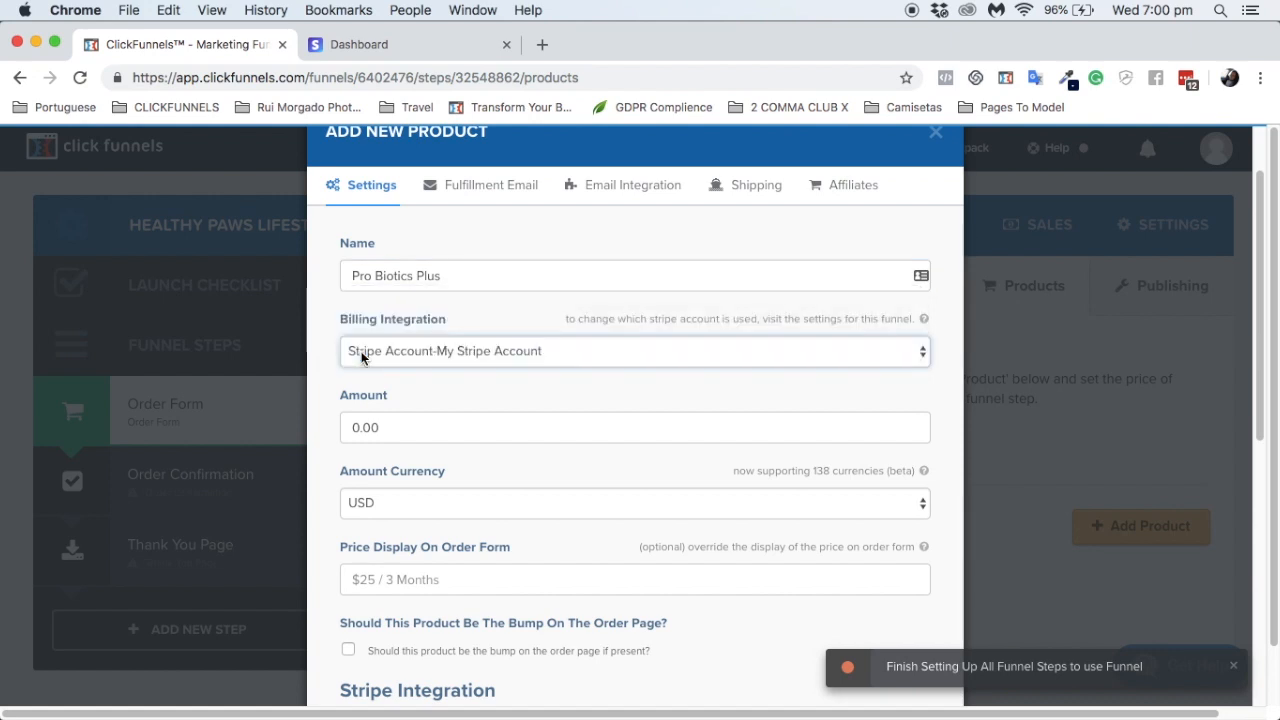
Set the product's amount to 19.99 with USD as the currency
scroll(400, 400, down, 1)
click(393, 380)
double_click(393, 380)
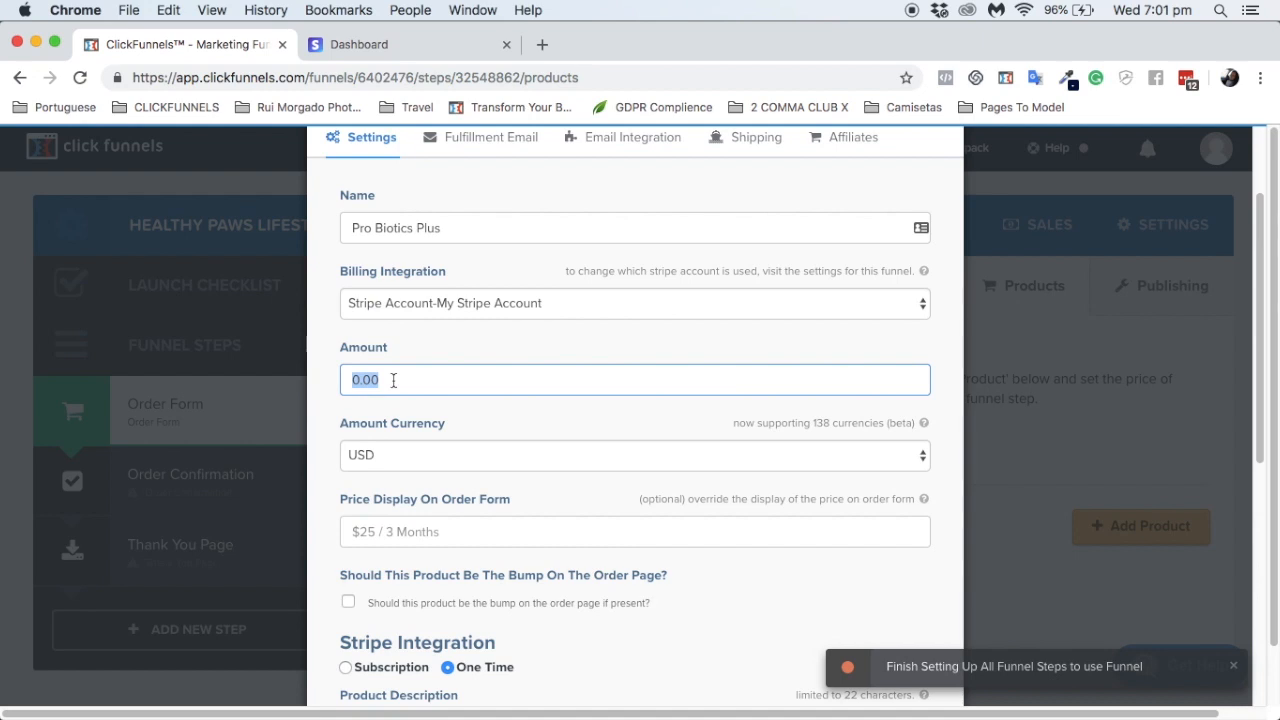
text(19.99)
scroll(401, 440, down, 2)
click(401, 340)
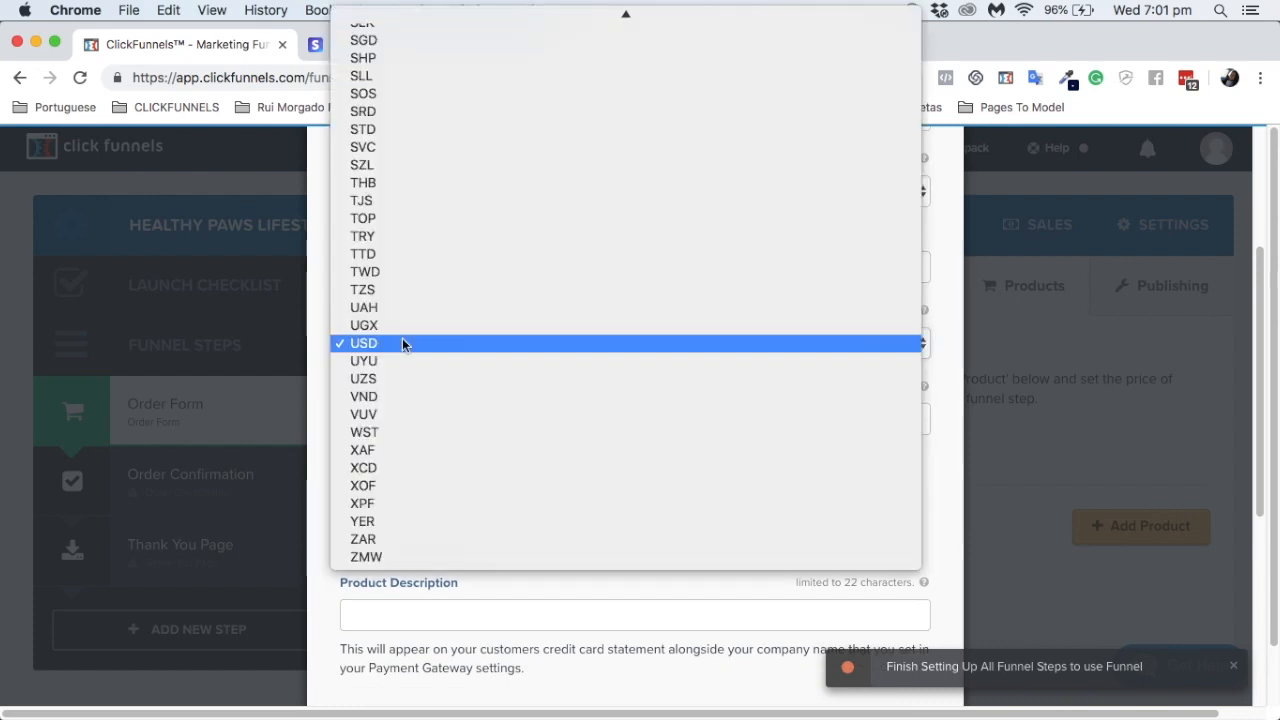
click(402, 344)
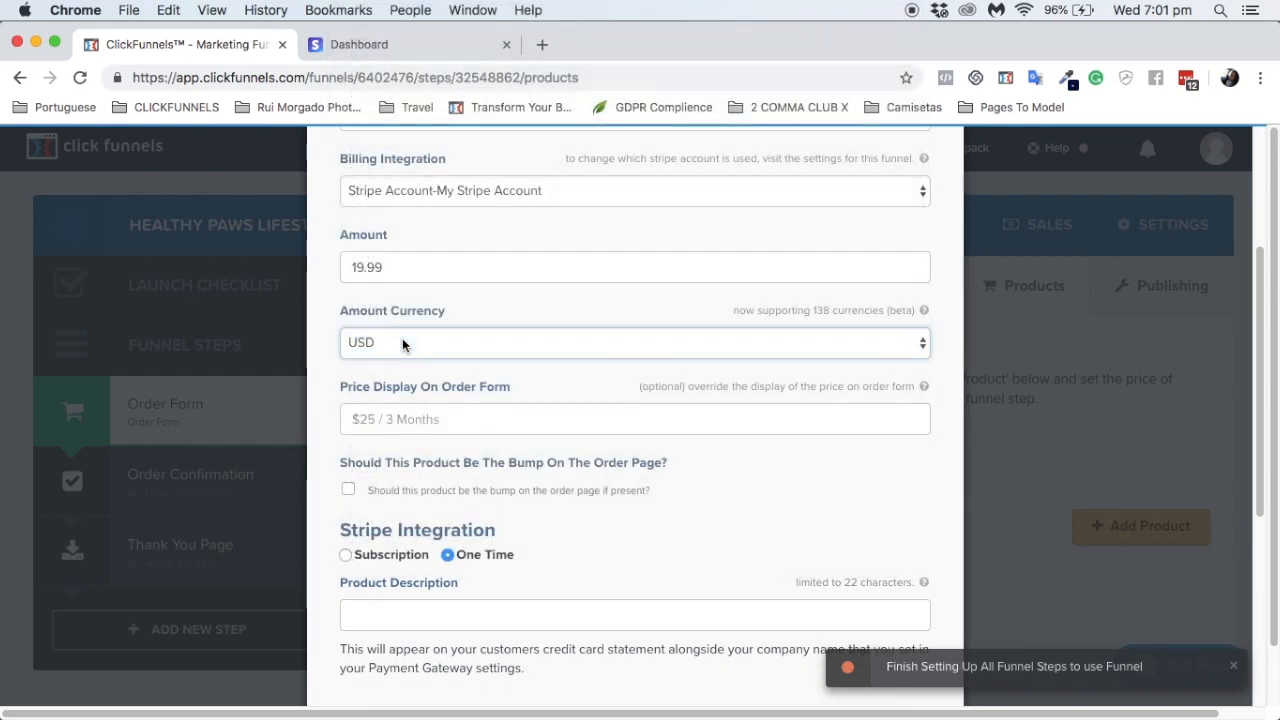
click(402, 343)
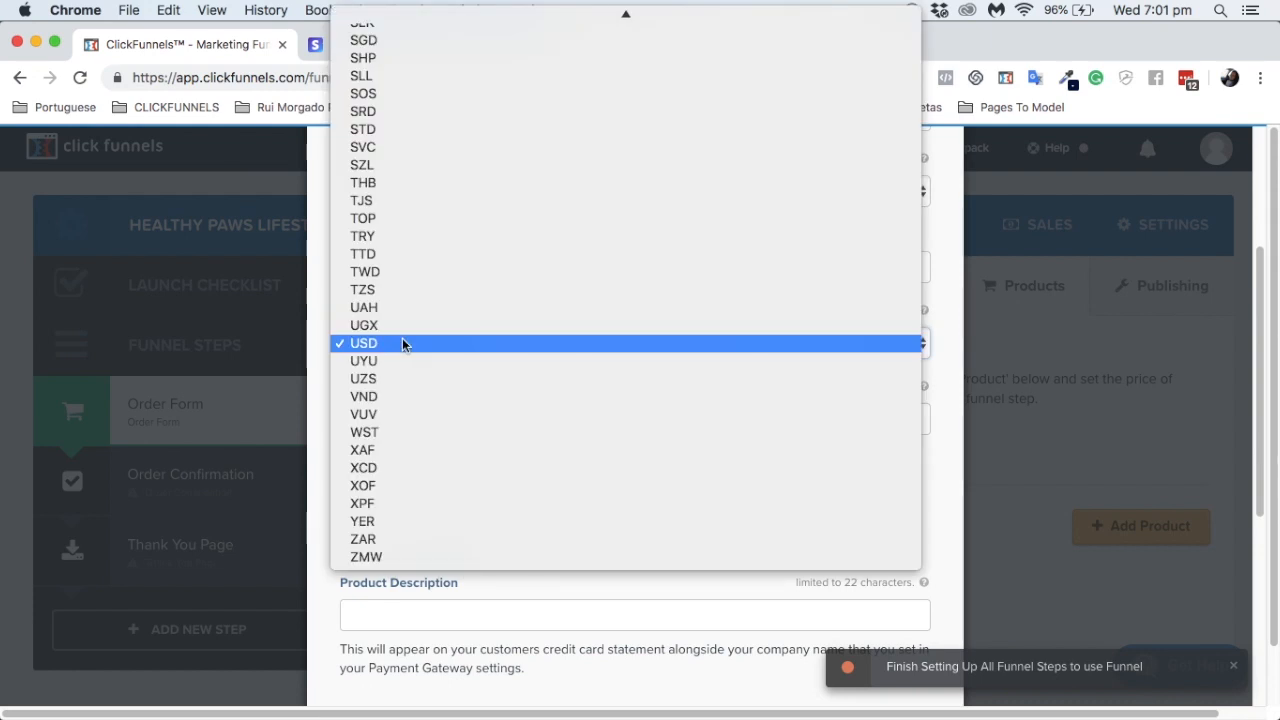
click(402, 343)
Copy the product name "Pro Biotics Plus" into the product description of the one-time Stripe payment
scroll(430, 400, down, 2)
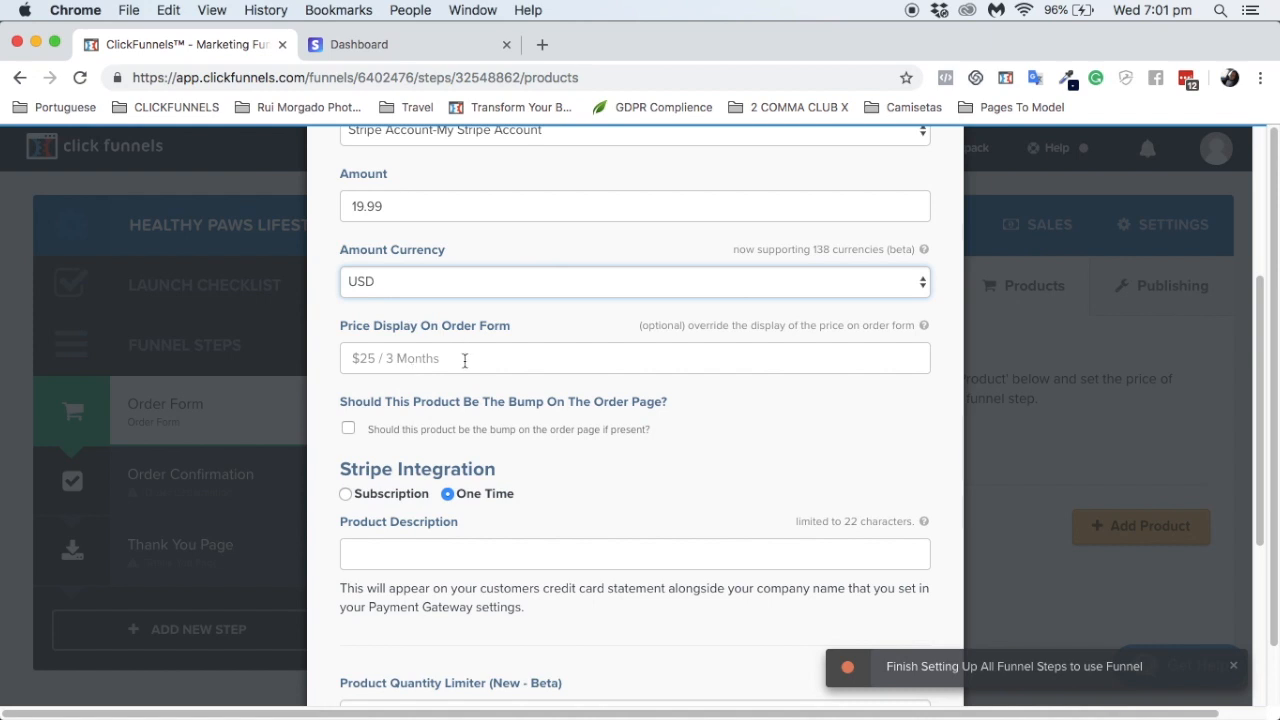
scroll(462, 361, up, 1)
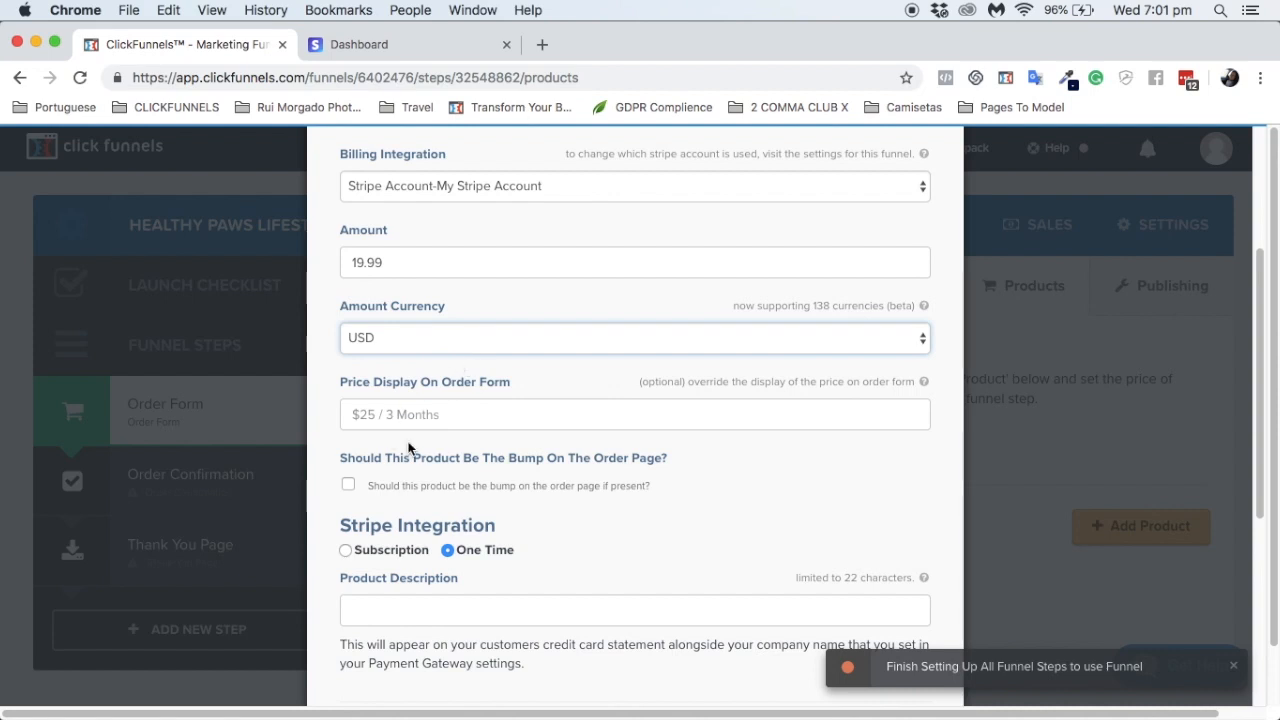
scroll(408, 447, down, 4)
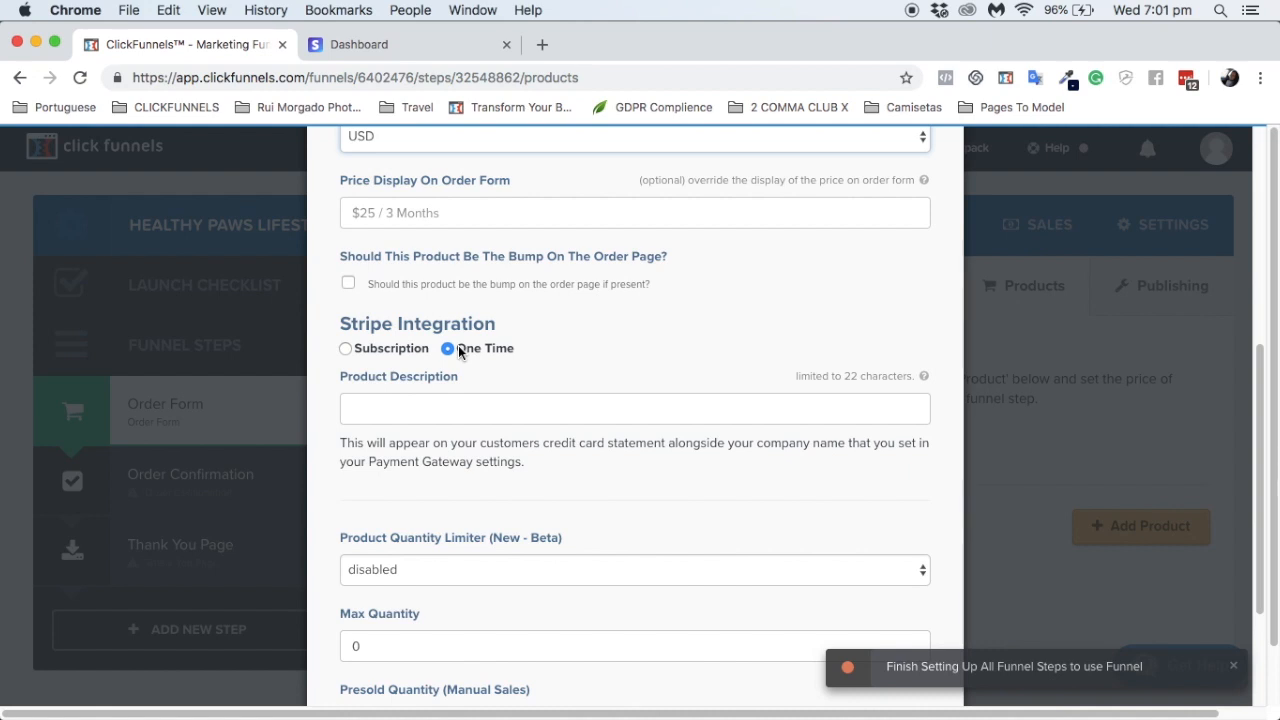
click(447, 407)
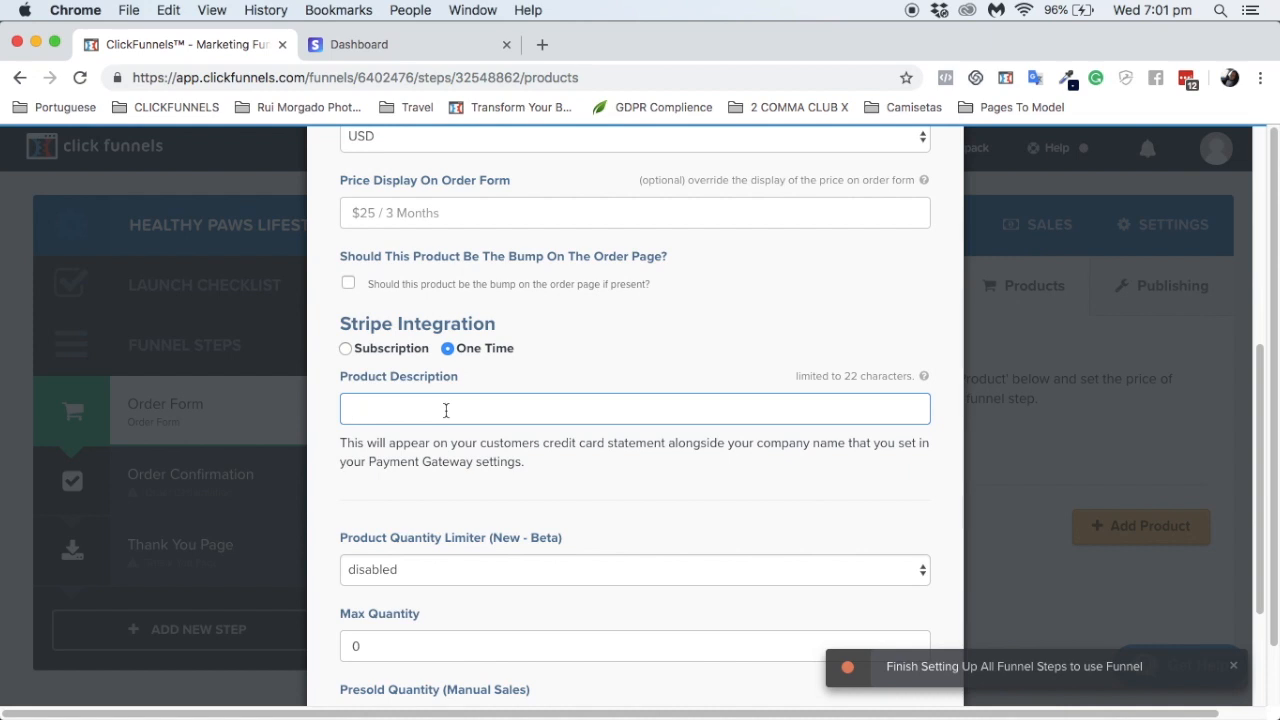
scroll(446, 410, up, 3)
scroll(394, 205, up, 2)
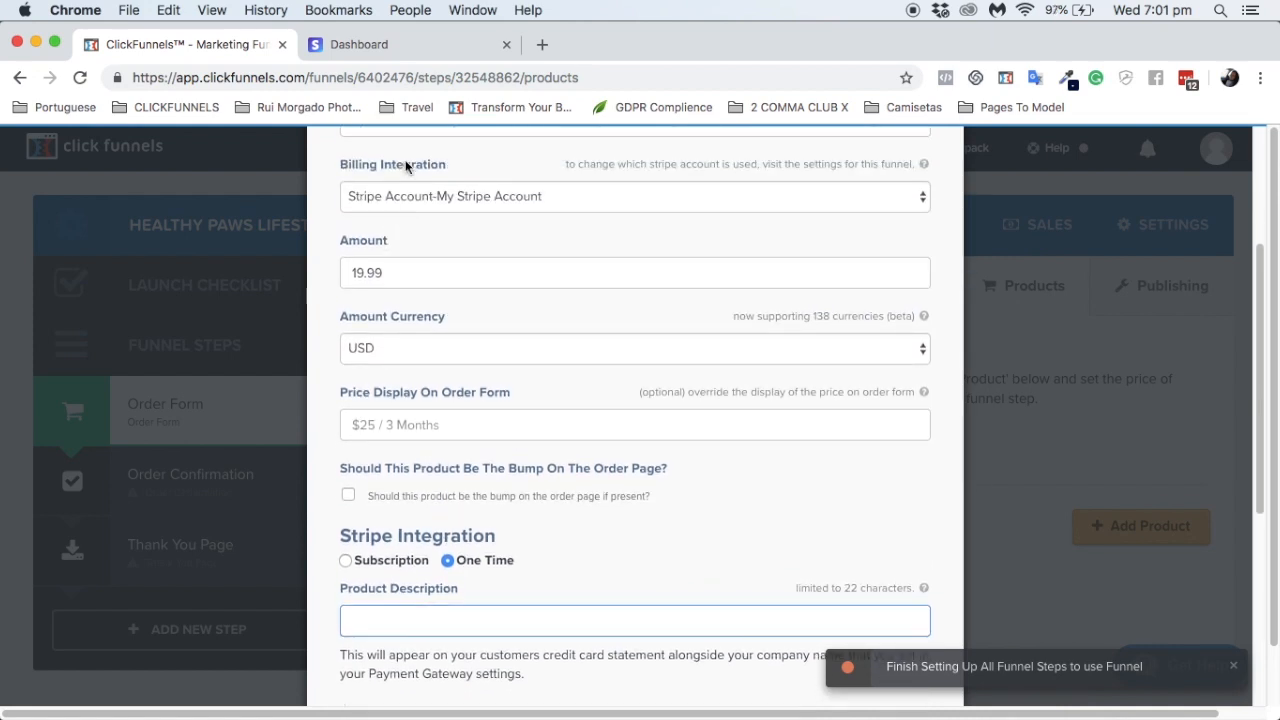
scroll(406, 167, up, 1)
triple_click(403, 175)
key(super+c)
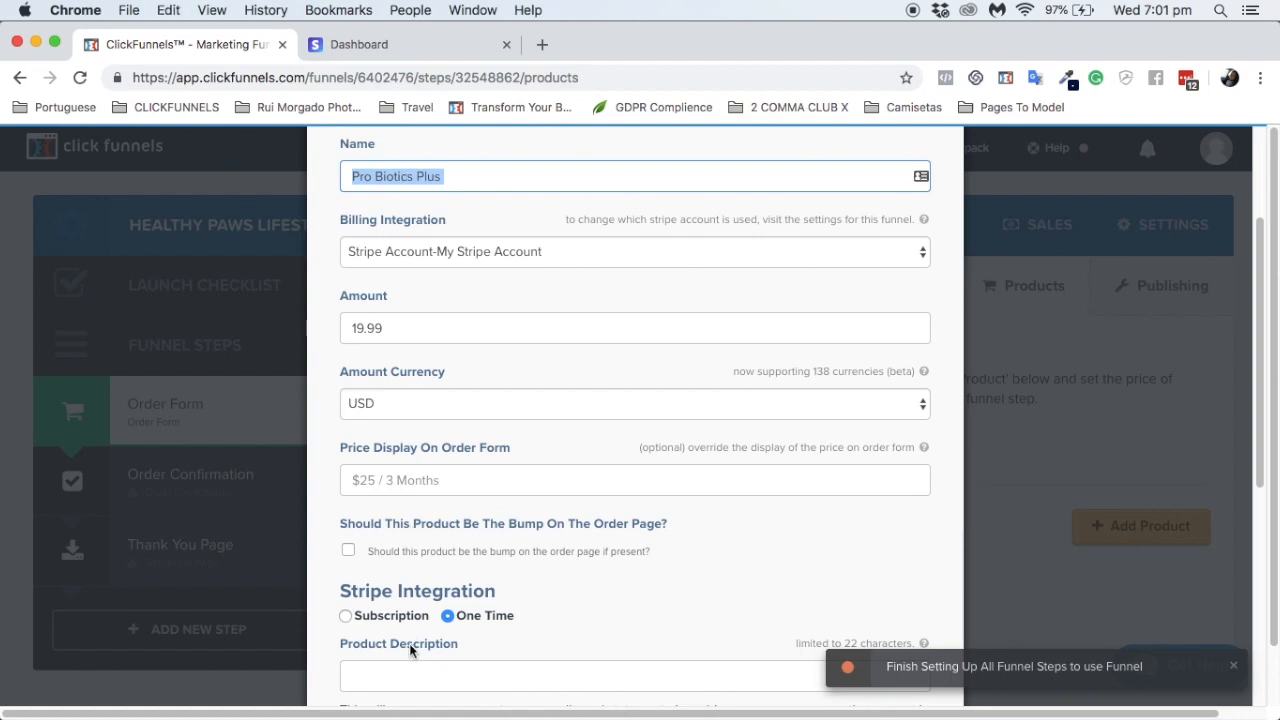
click(406, 676)
key(super+v)
scroll(409, 680, down, 5)
click(502, 434)
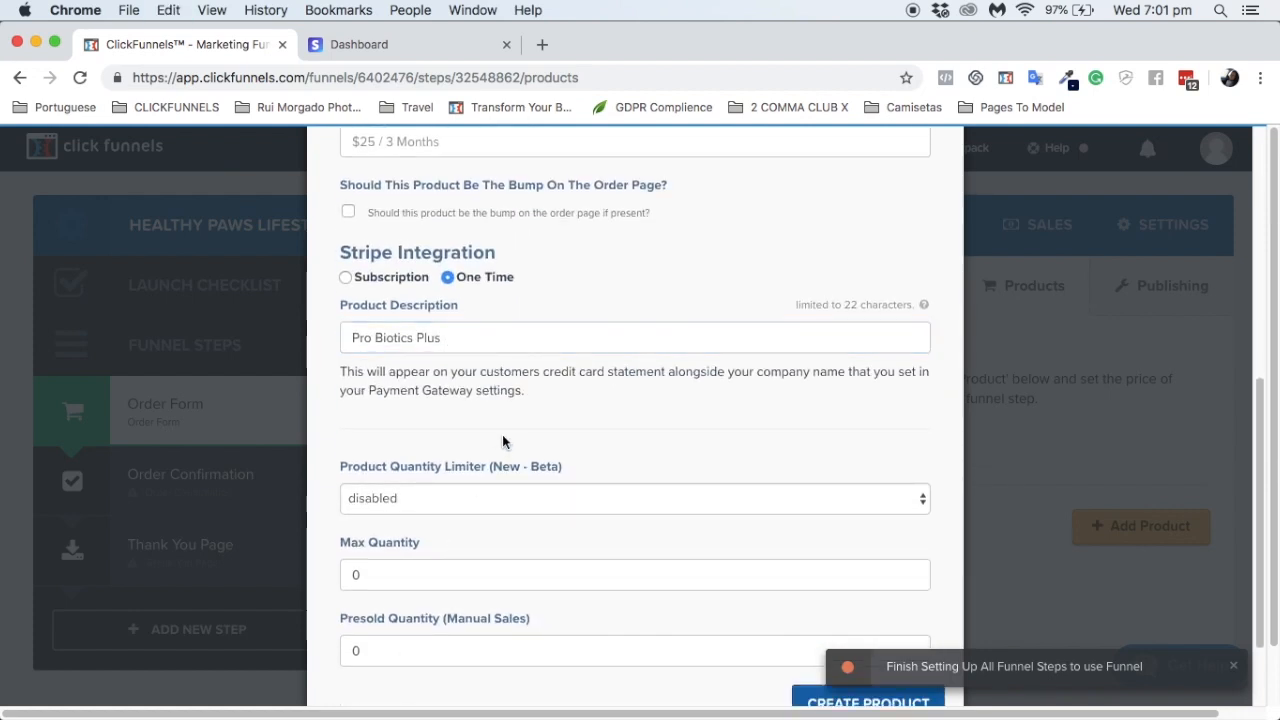
Check the Product Quantity Limiter options and review the new product's general settings
click(399, 491)
click(377, 537)
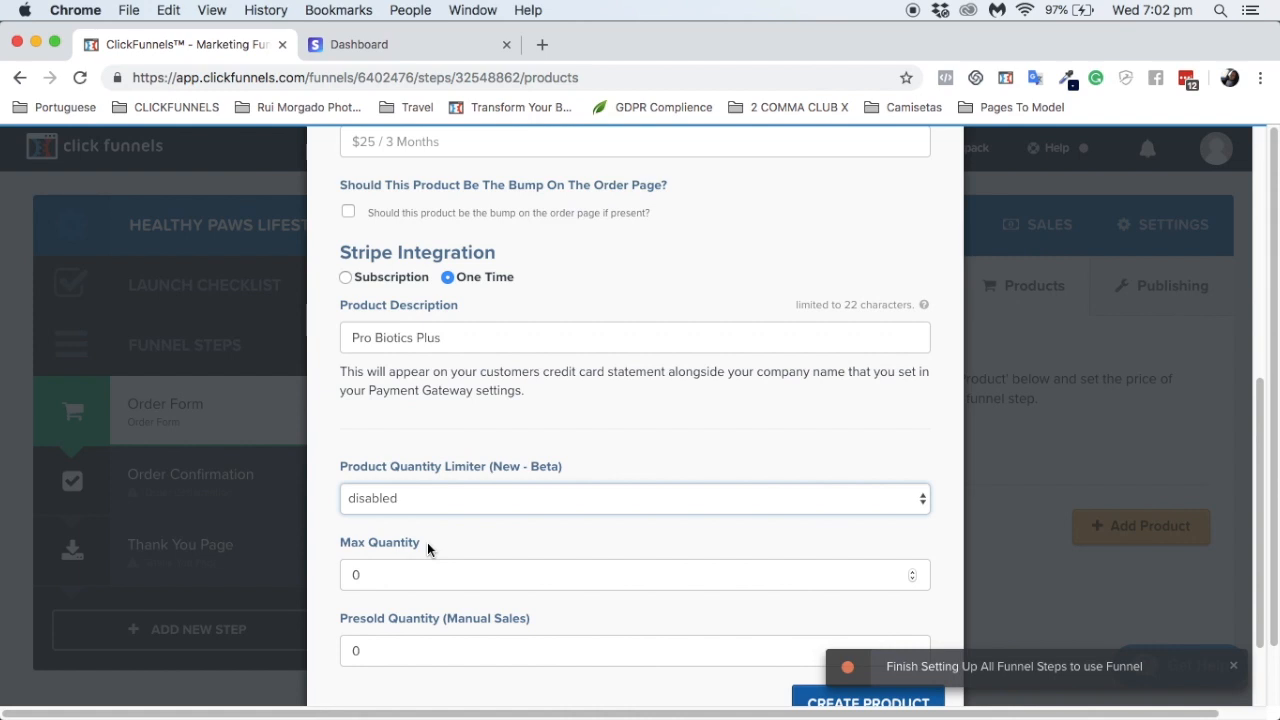
scroll(514, 477, up, 5)
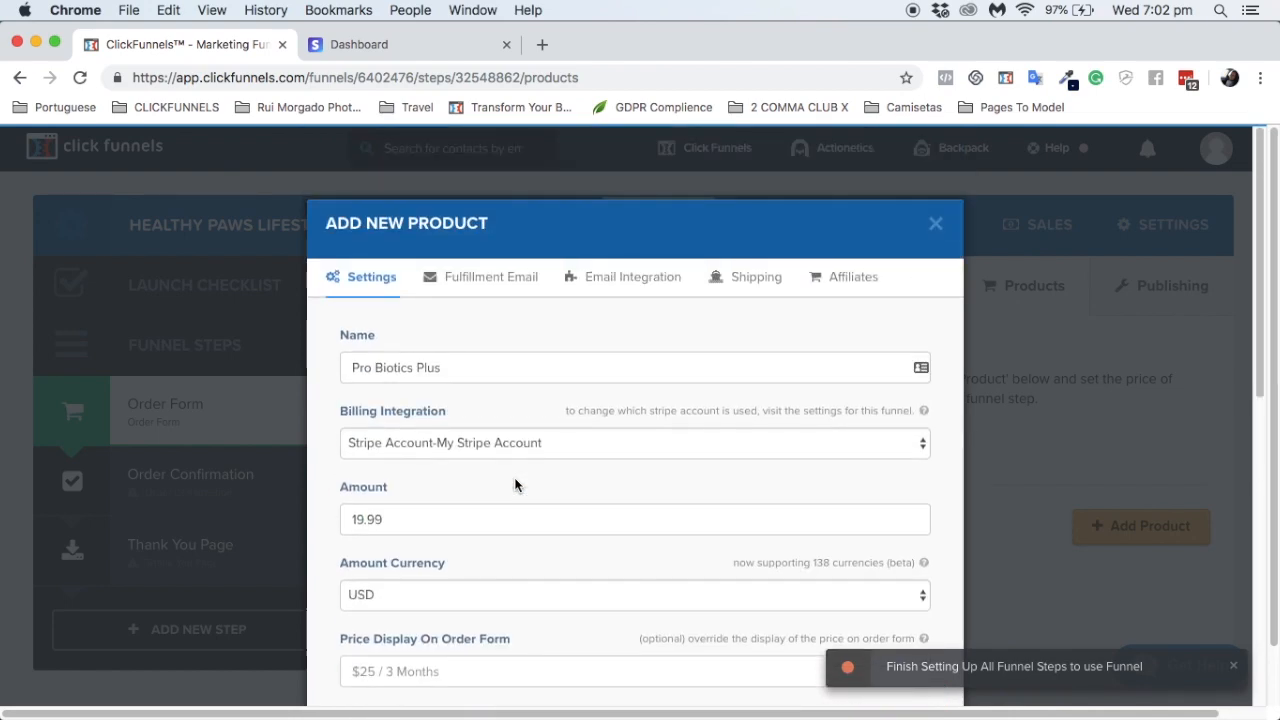
scroll(514, 477, down, 10)
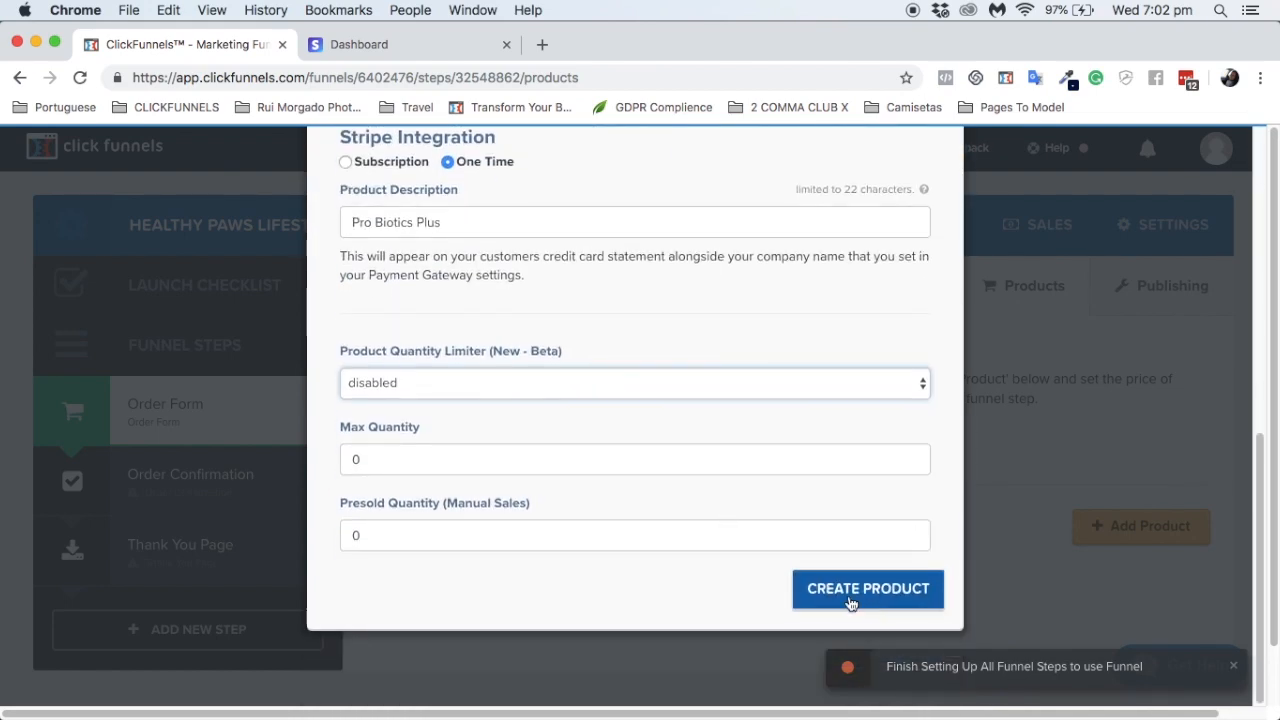
scroll(714, 460, up, 10)
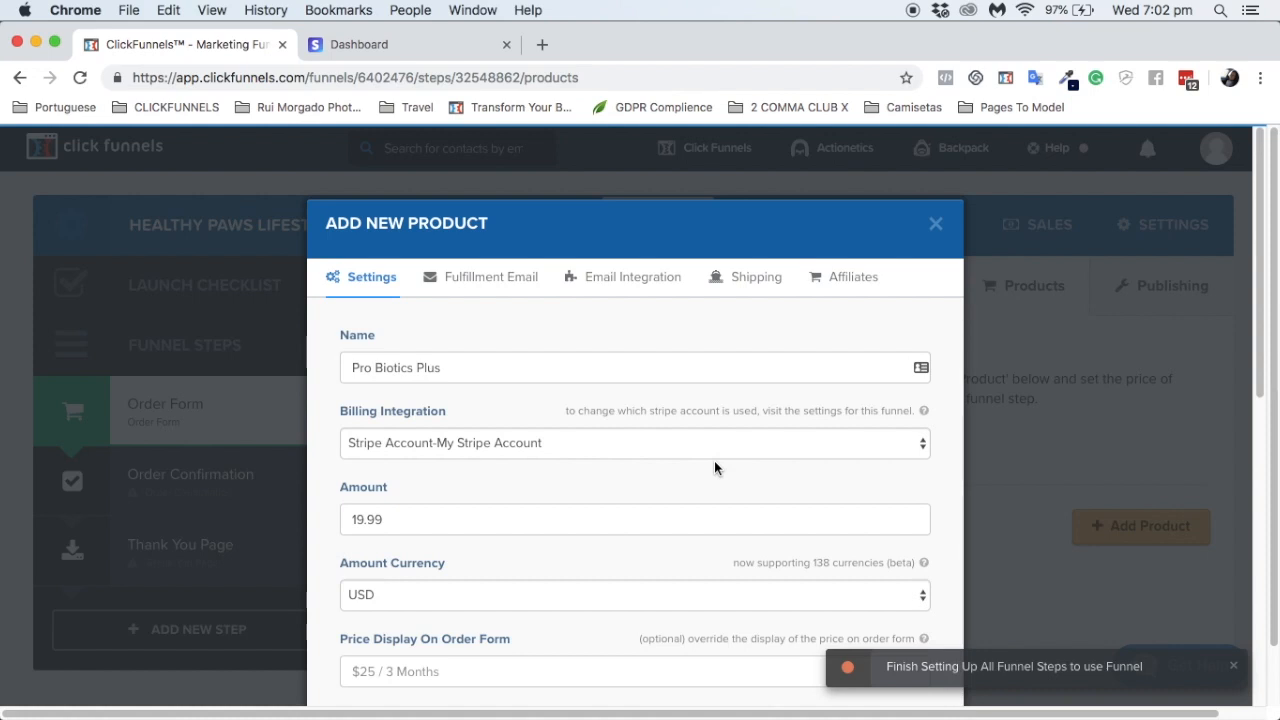
Clear the default subject and the entire HTML body of the product's fulfillment email
click(489, 281)
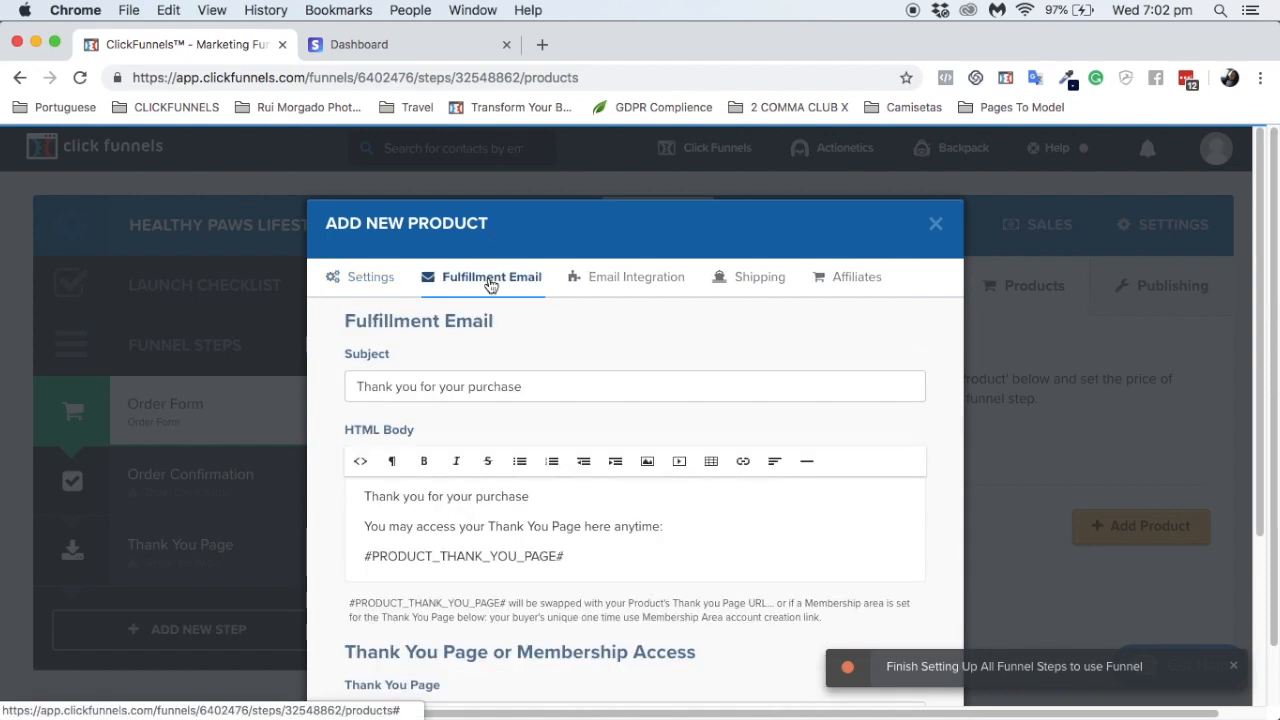
scroll(514, 350, down, 3)
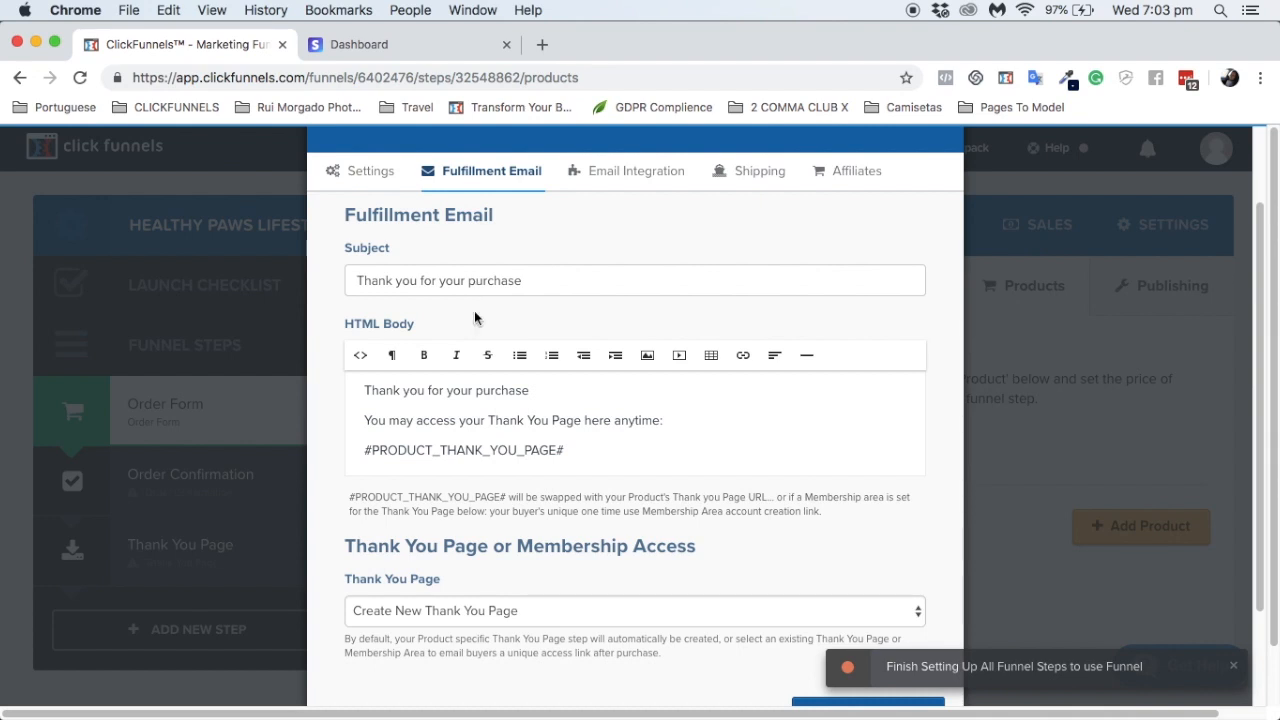
drag(372, 450, 532, 457)
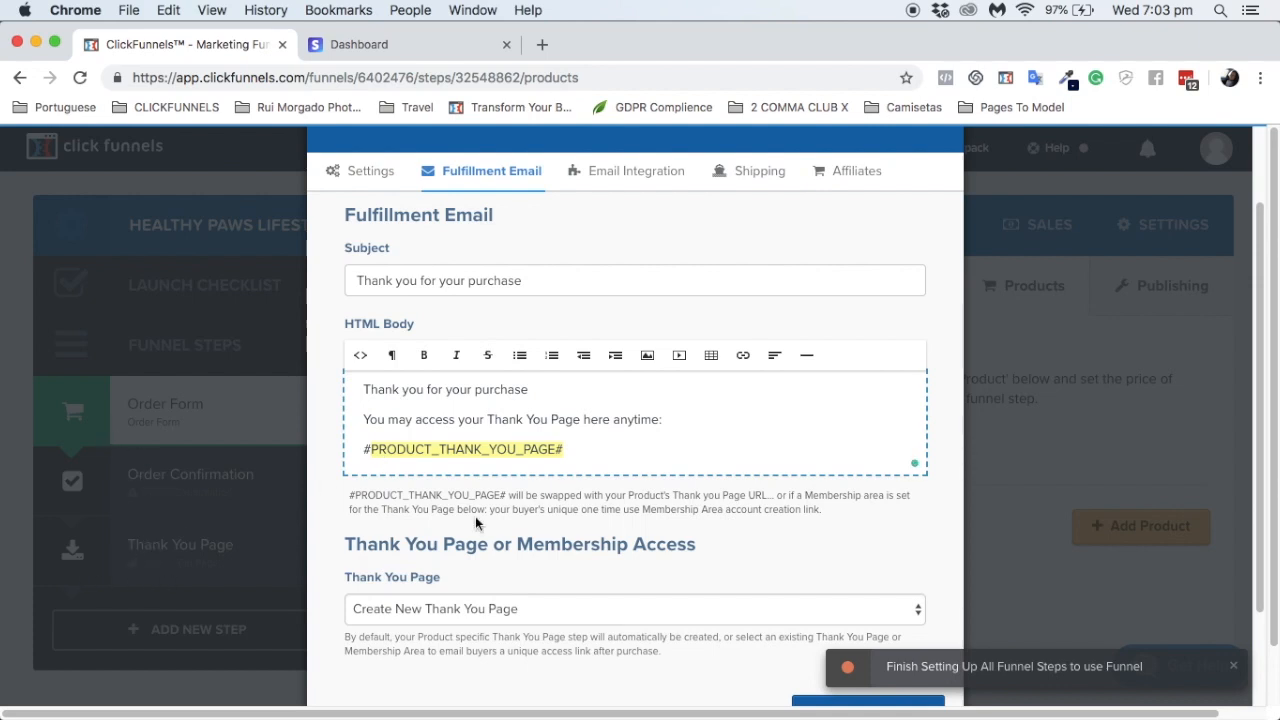
scroll(475, 516, down, 3)
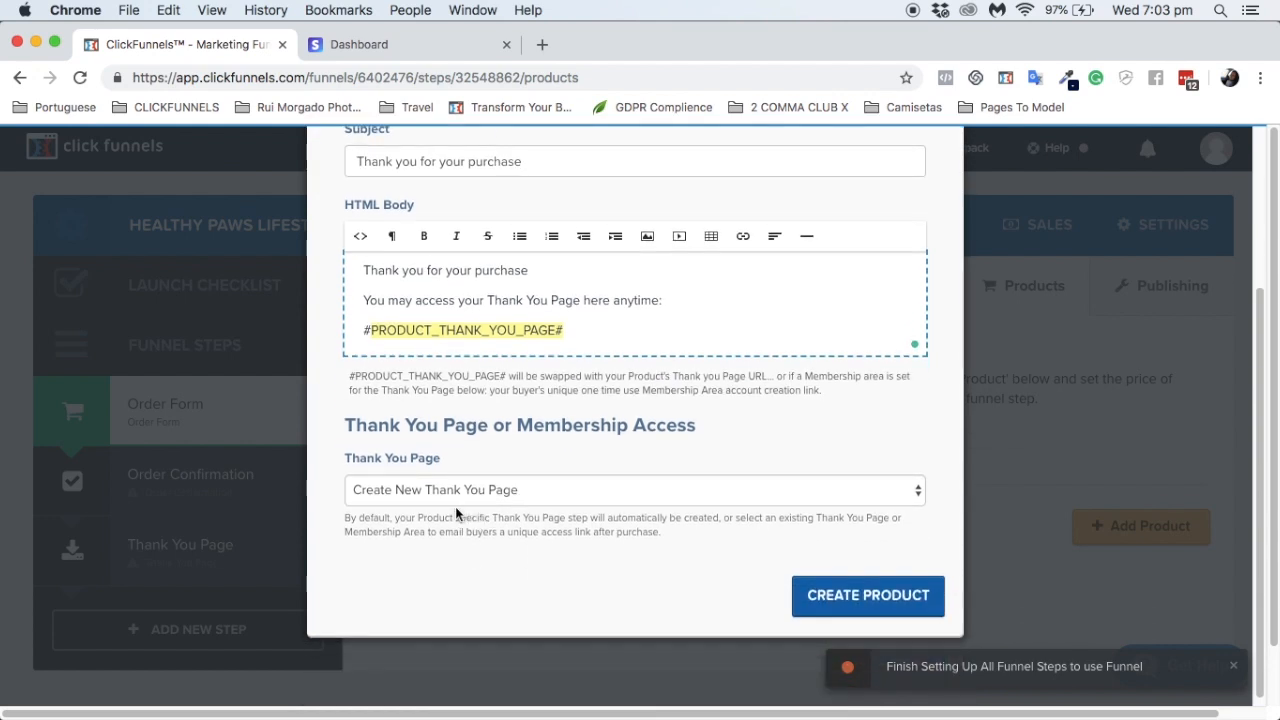
scroll(455, 513, up, 2)
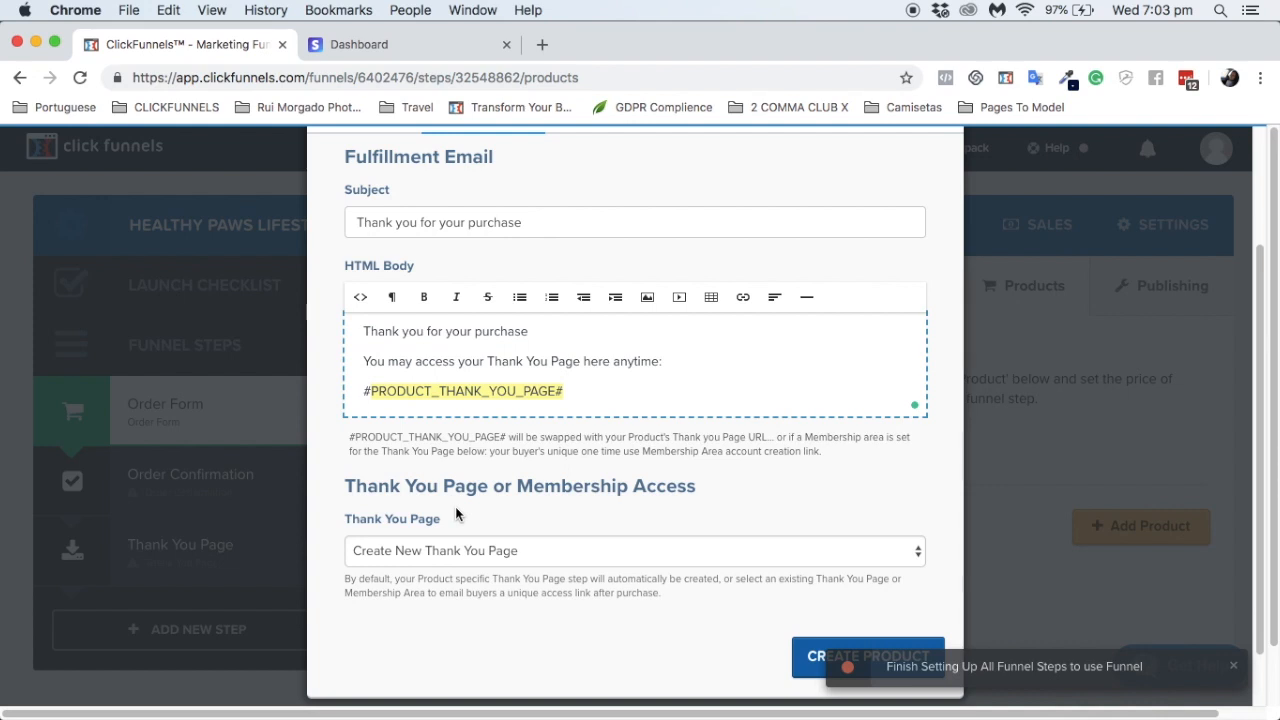
triple_click(496, 224)
scroll(494, 228, up, 4)
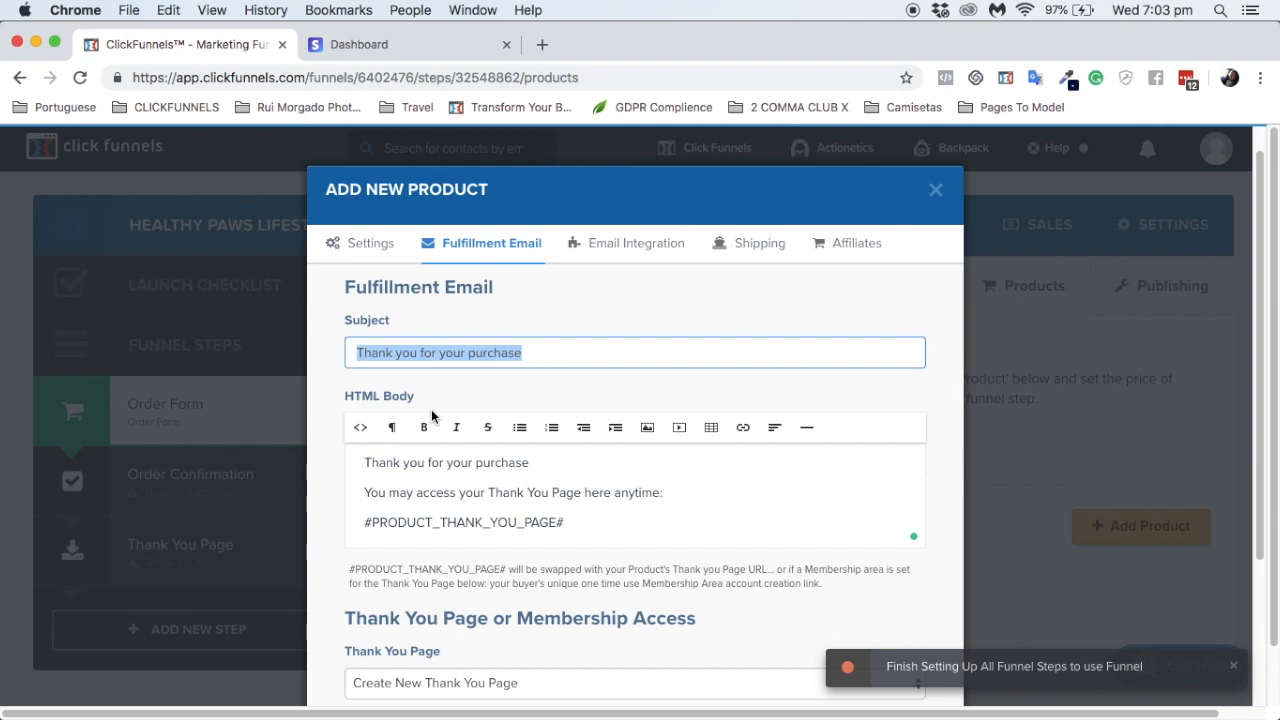
key(BackSpace)
click(447, 491)
key(ctrl+a)
key(BackSpace)
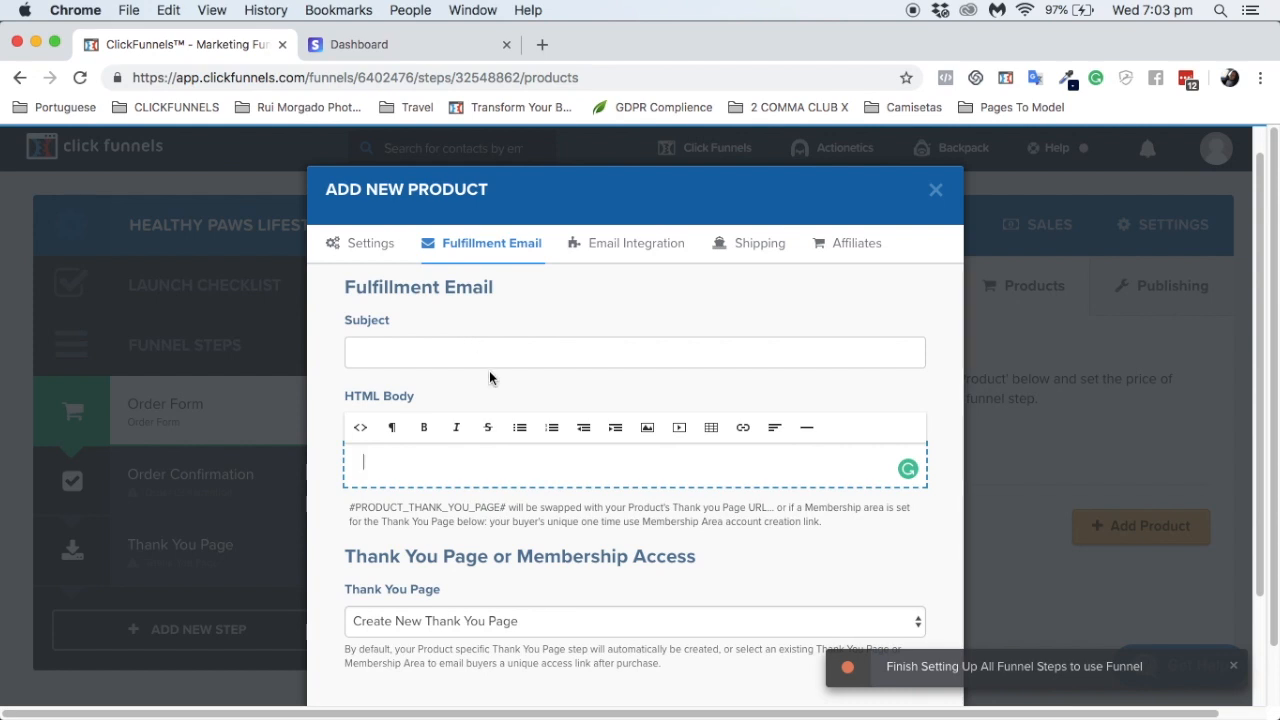
Examine the thank you page and membership area choices available for the product's fulfillment email
scroll(489, 370, down, 3)
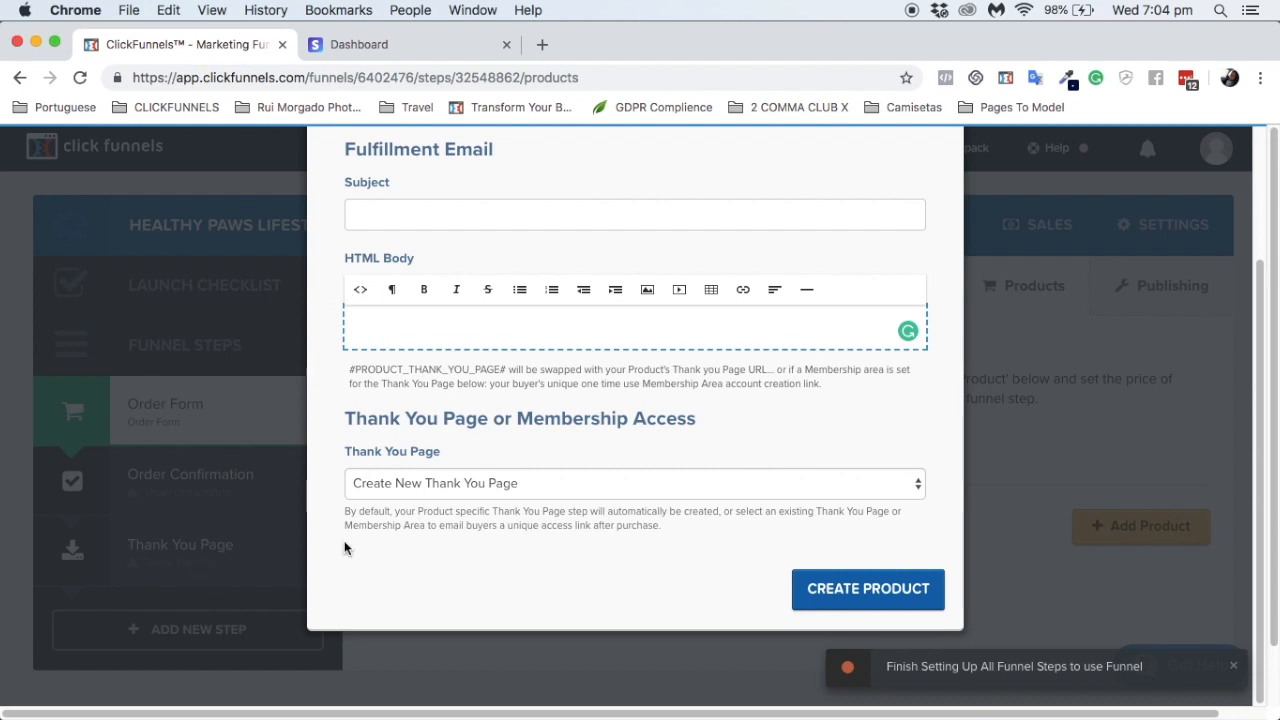
click(435, 489)
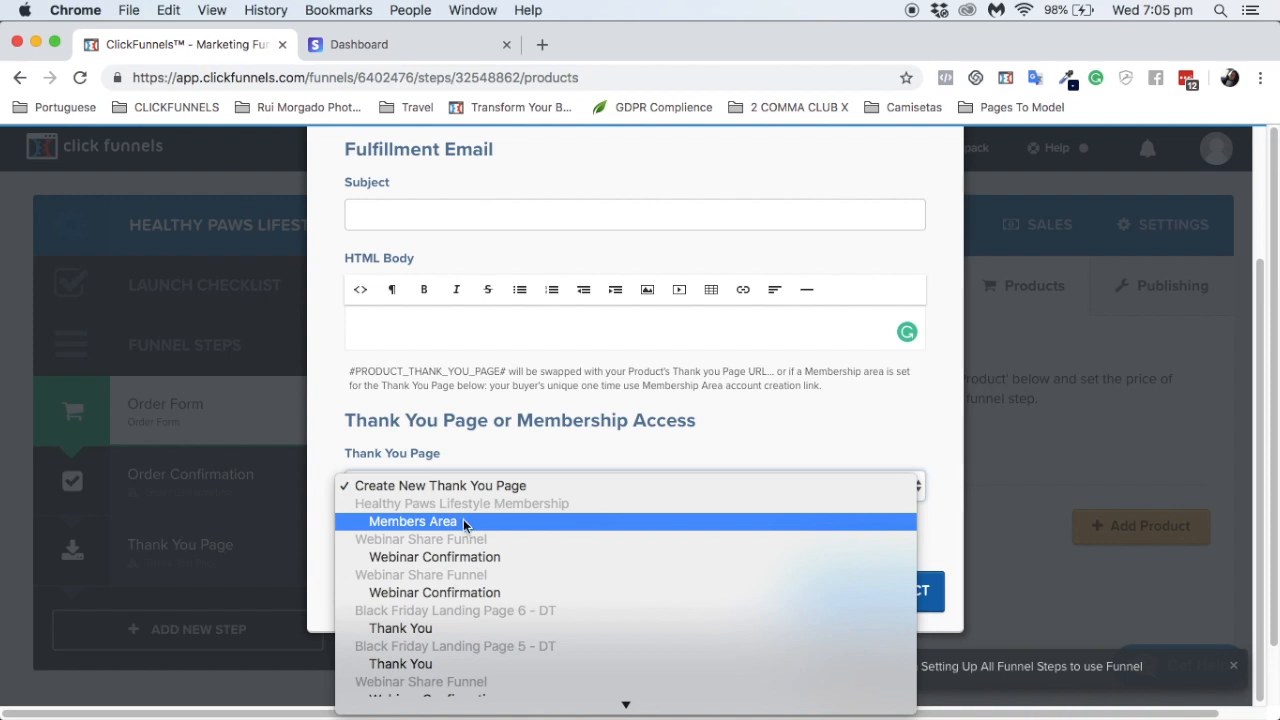
scroll(491, 576, down, 2)
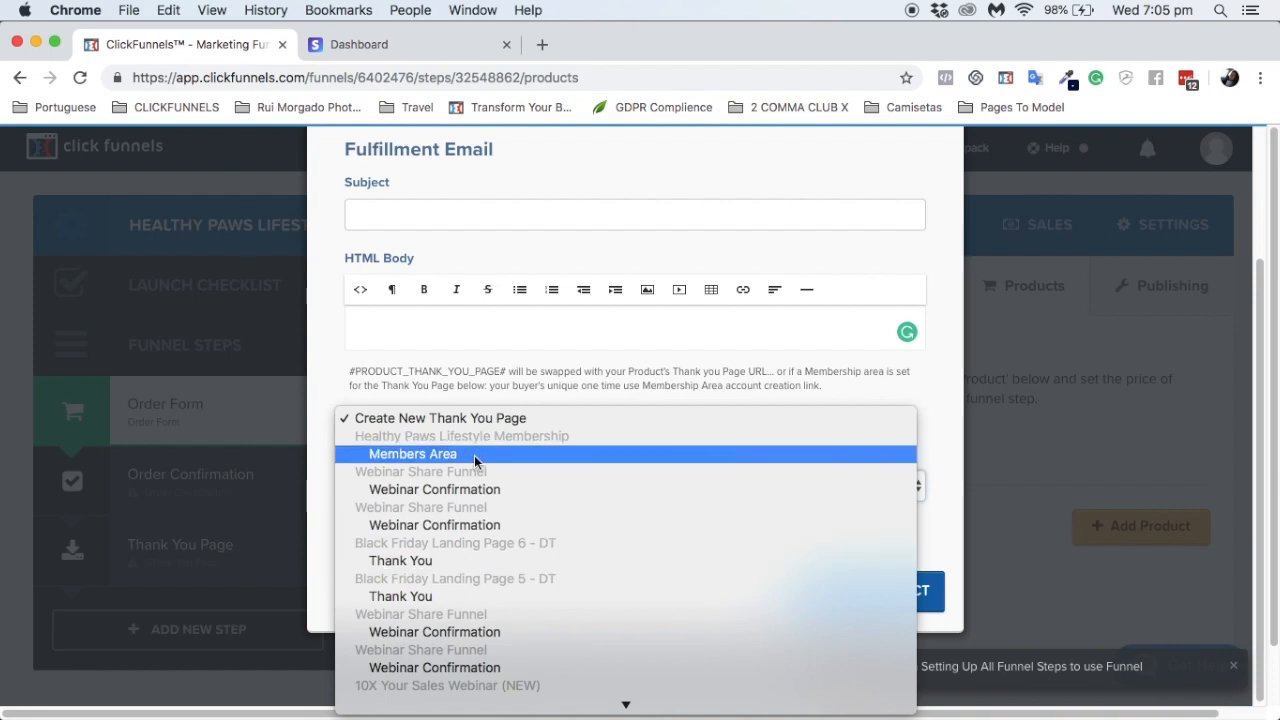
click(591, 366)
scroll(591, 366, up, 3)
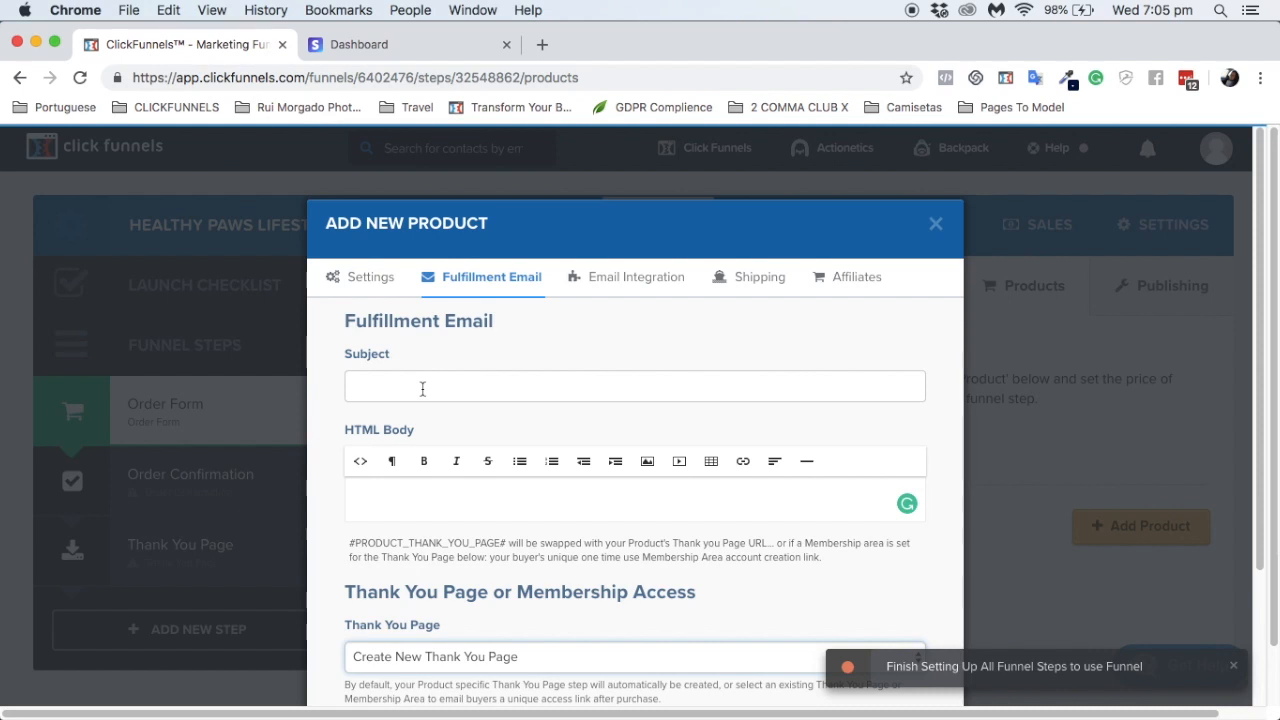
scroll(422, 389, down, 3)
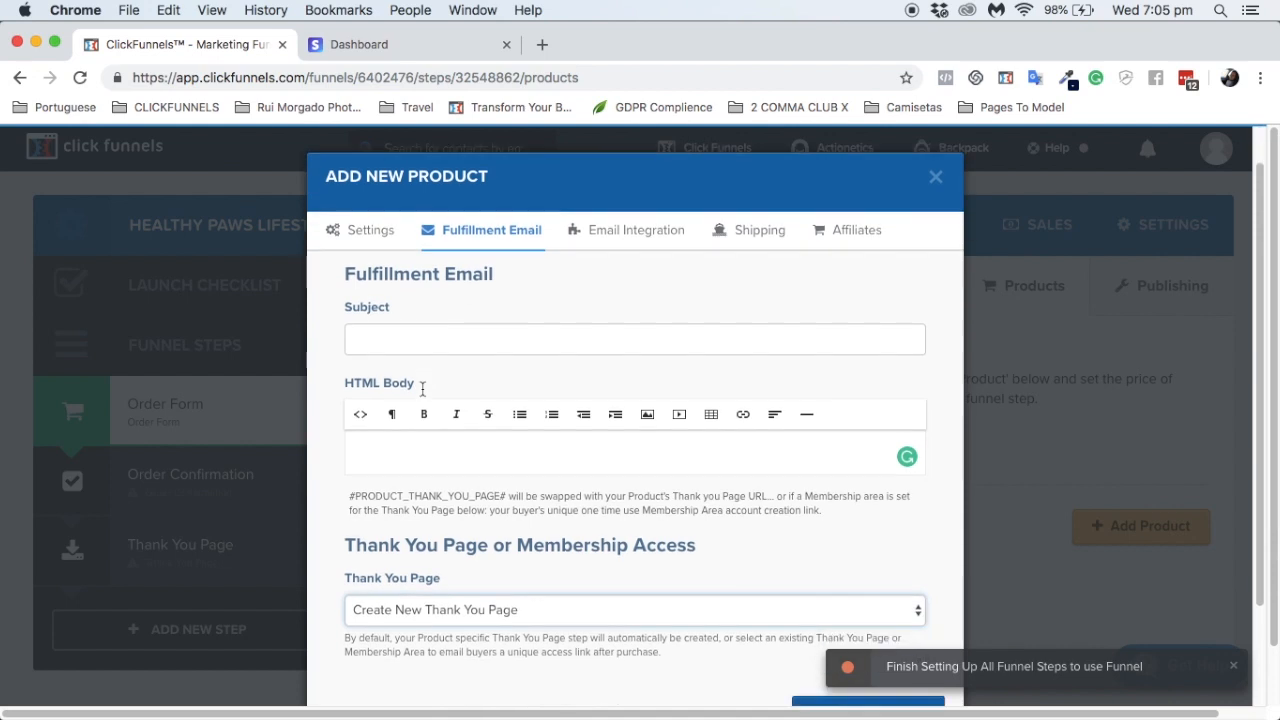
Set the fulfillment email's thank you page to the Thank You step of Black Friday Landing Page 6 - DT
click(410, 524)
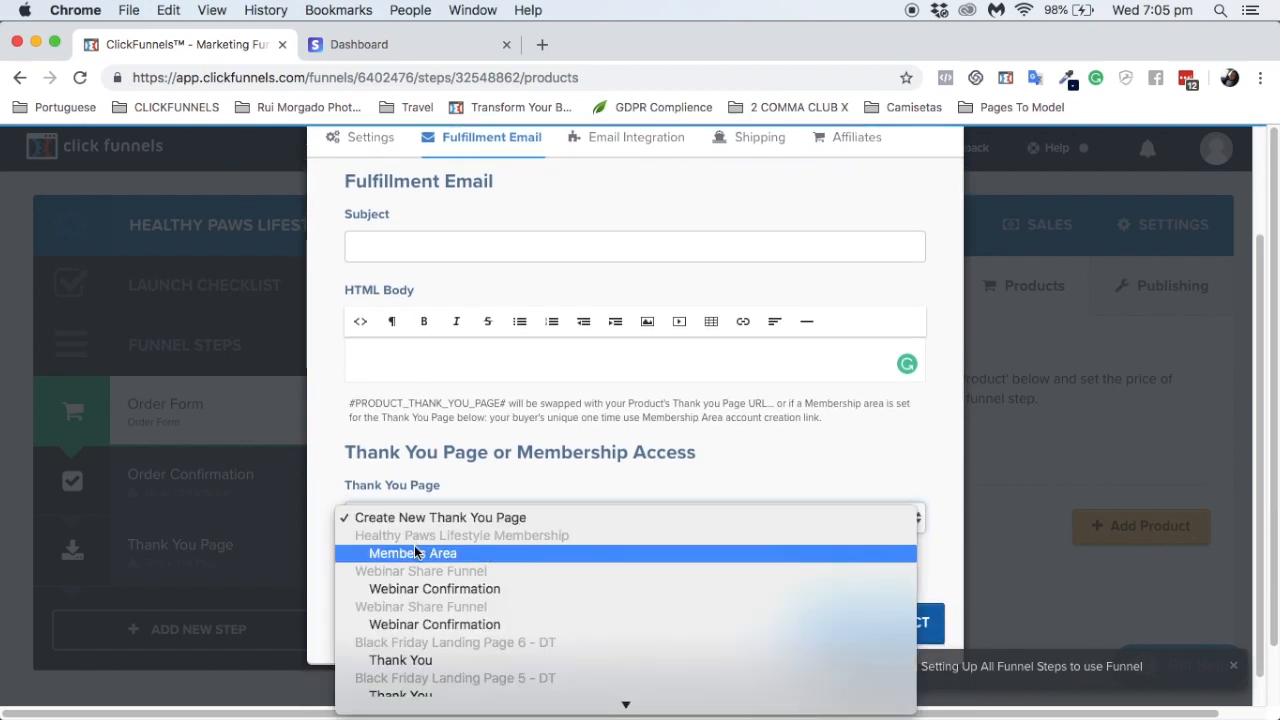
scroll(414, 545, down, 3)
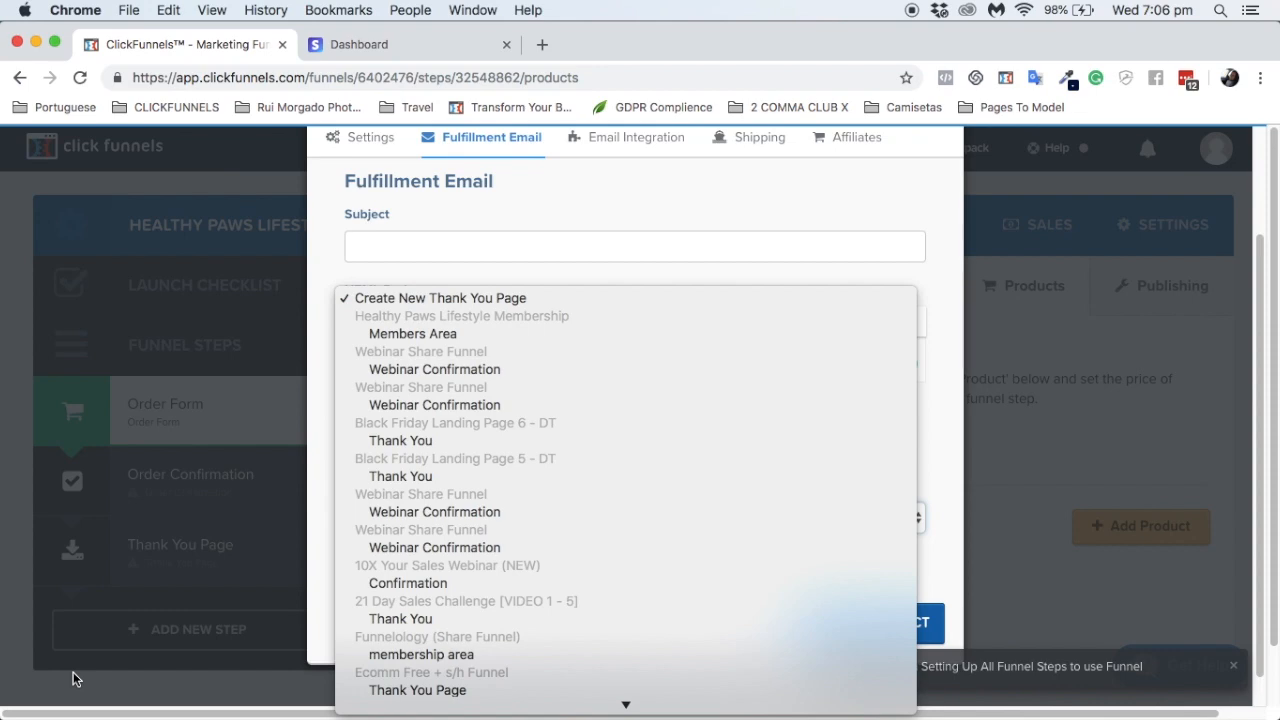
click(487, 446)
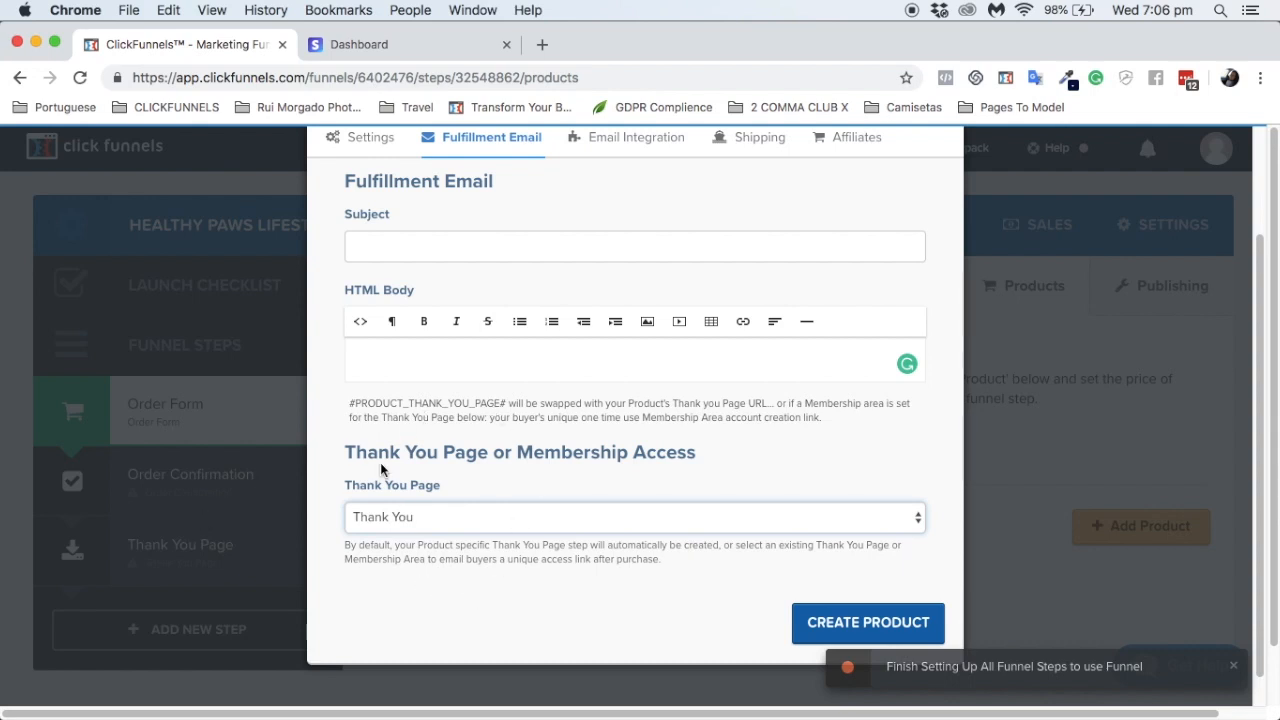
Configure the product's email integration with Actionetics (sendgrid), the action Add To List and the list Bought 8oz (Powerbiotics Plus)
scroll(420, 550, up, 2)
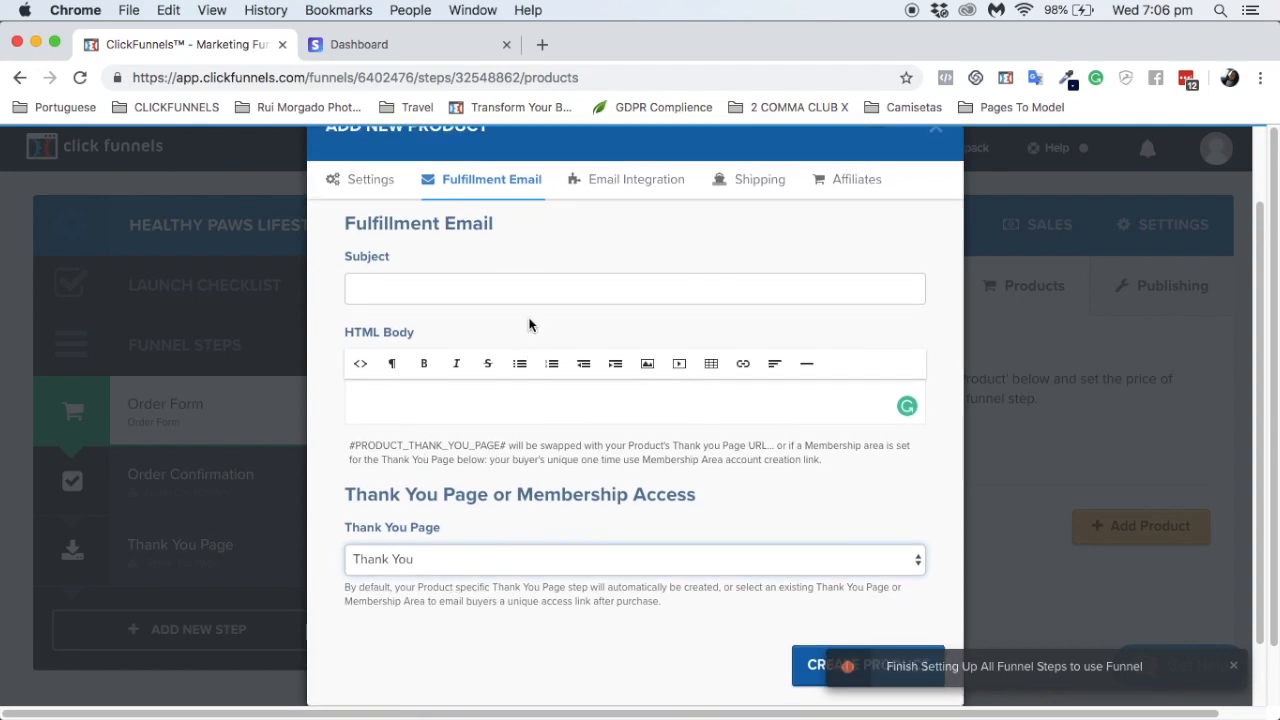
click(625, 189)
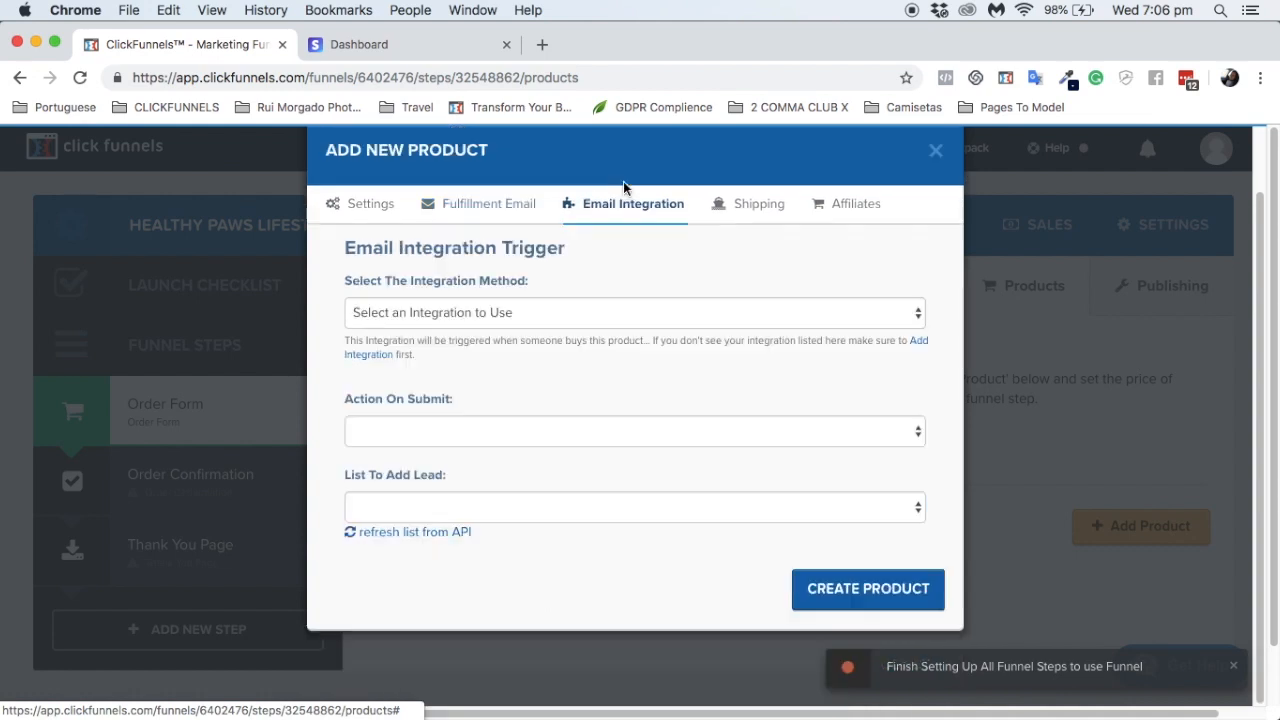
click(496, 317)
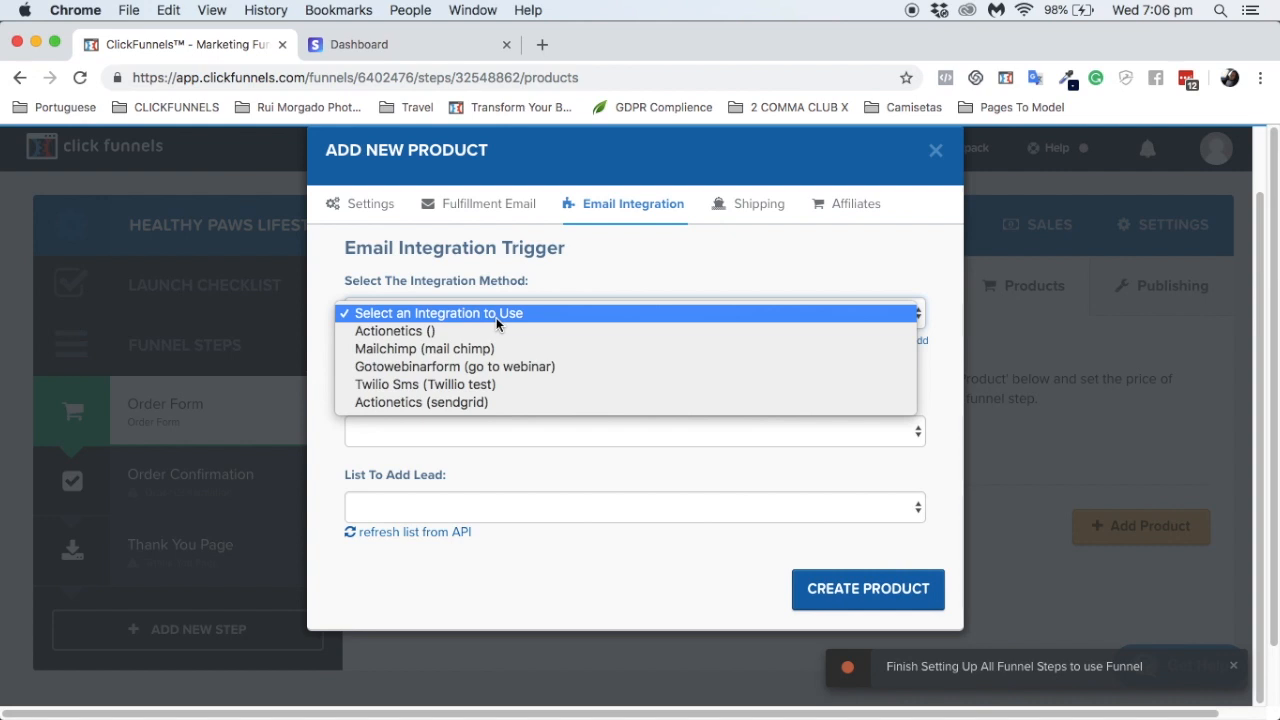
click(381, 404)
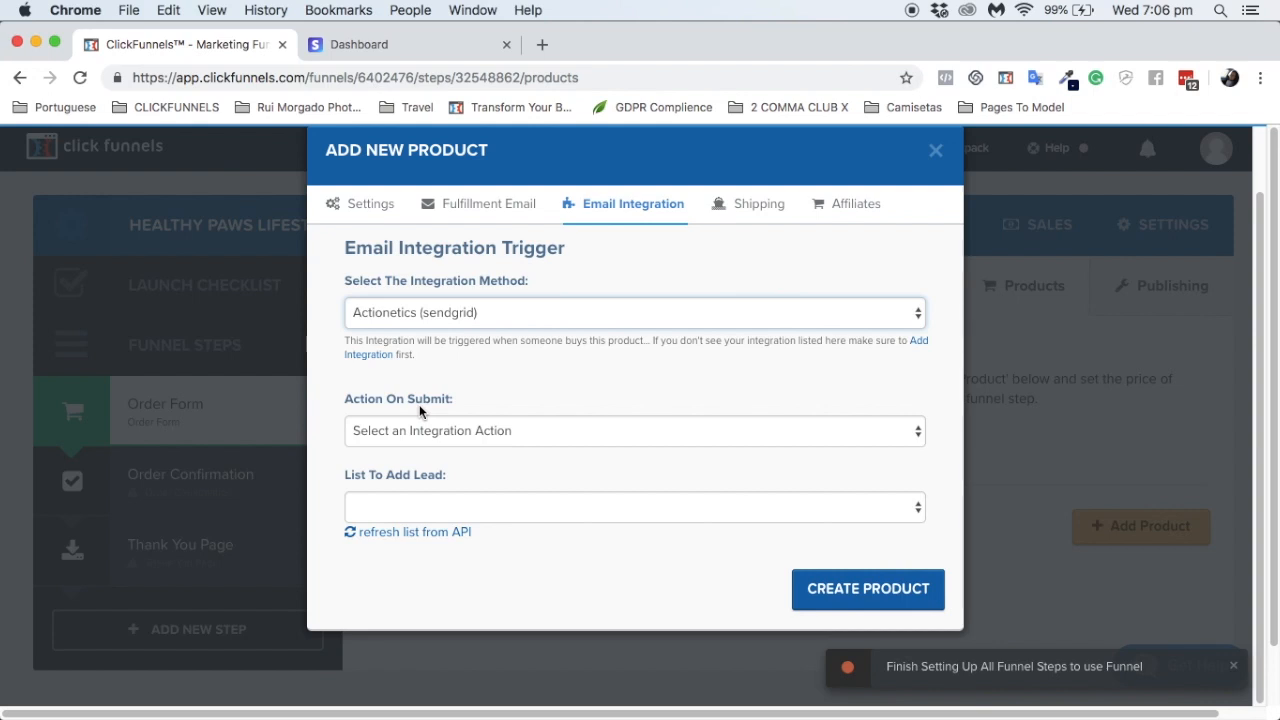
click(448, 432)
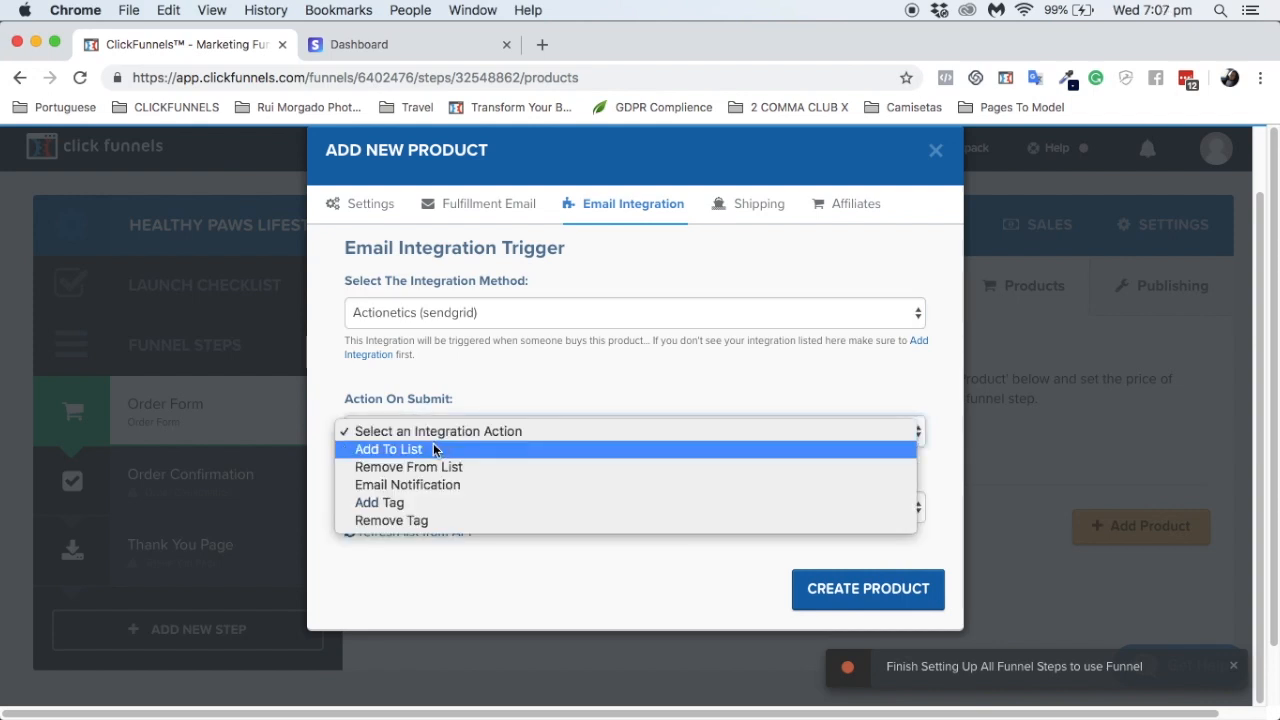
click(436, 449)
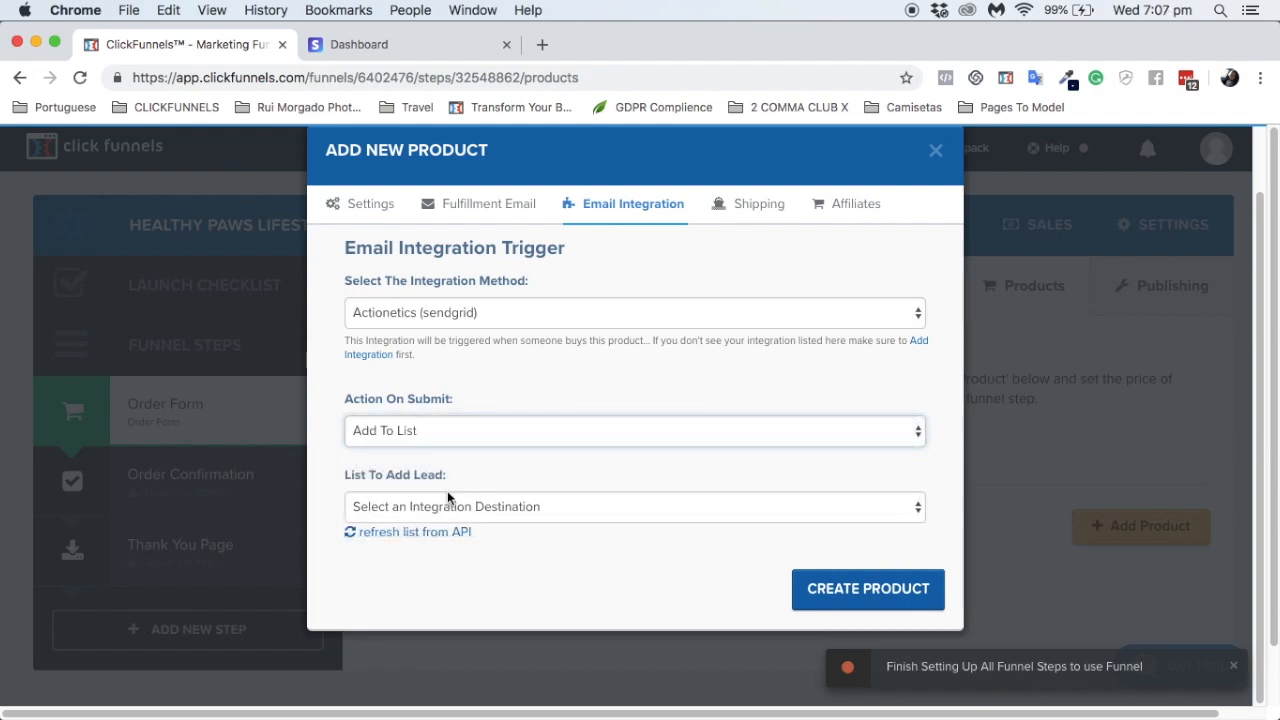
click(447, 496)
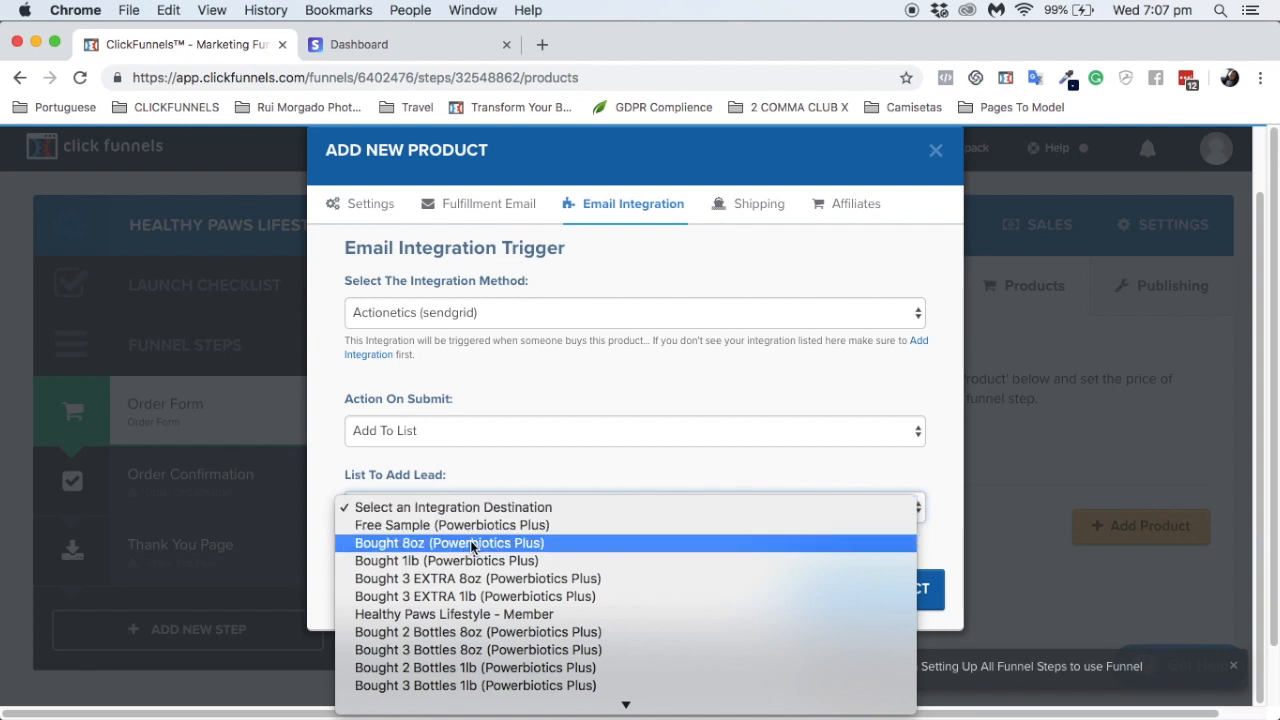
click(366, 545)
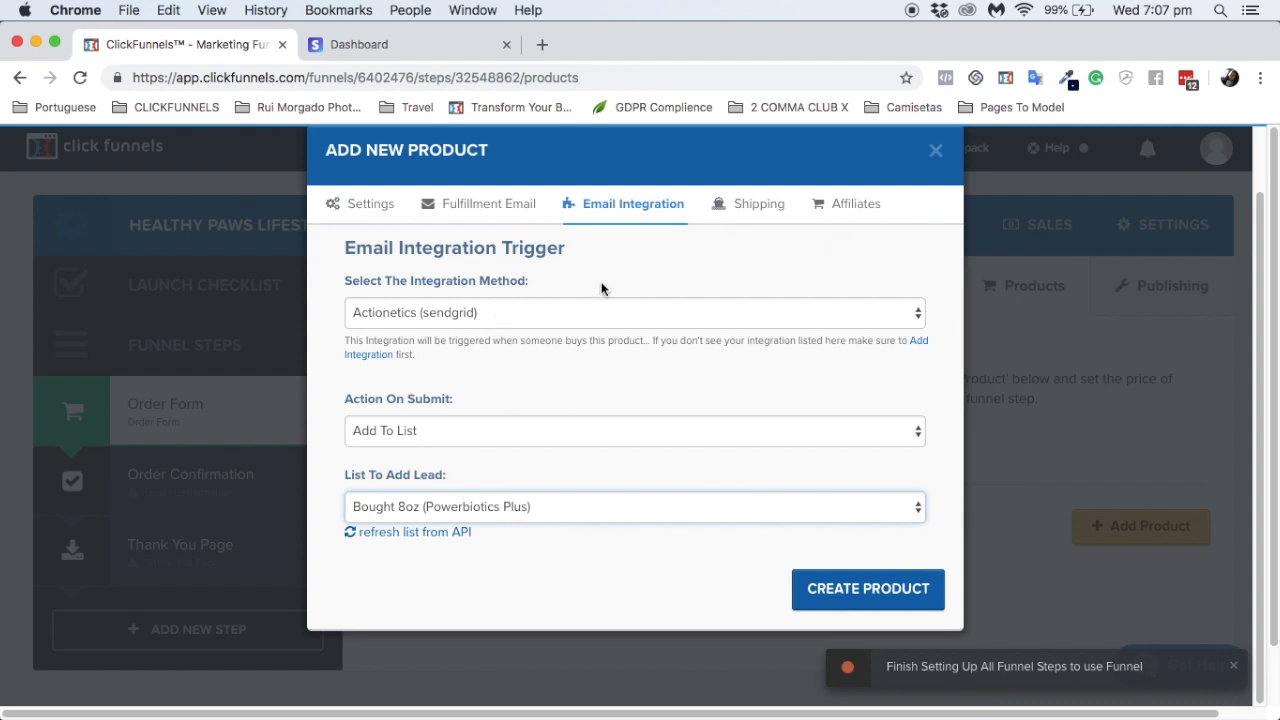
Review the new product's fulfillment email and email integration settings, its shipping fulfillment options and the available affiliate commission plans
click(368, 204)
click(480, 181)
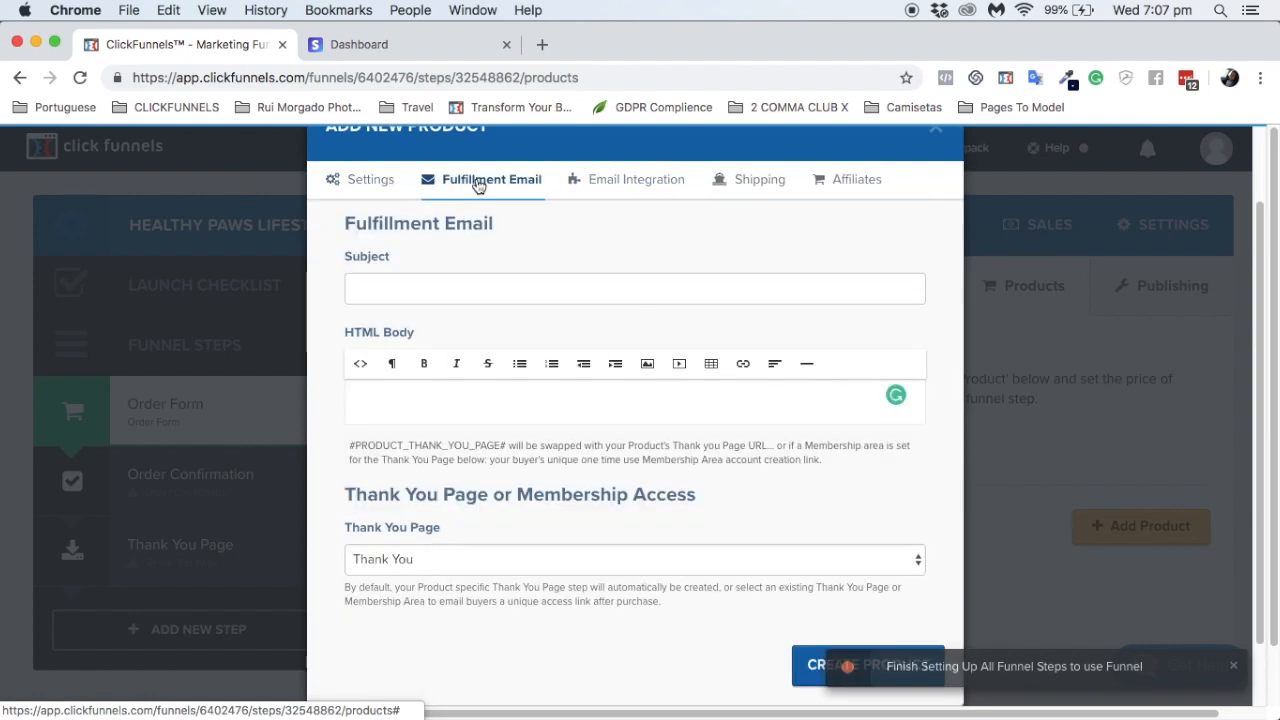
click(603, 183)
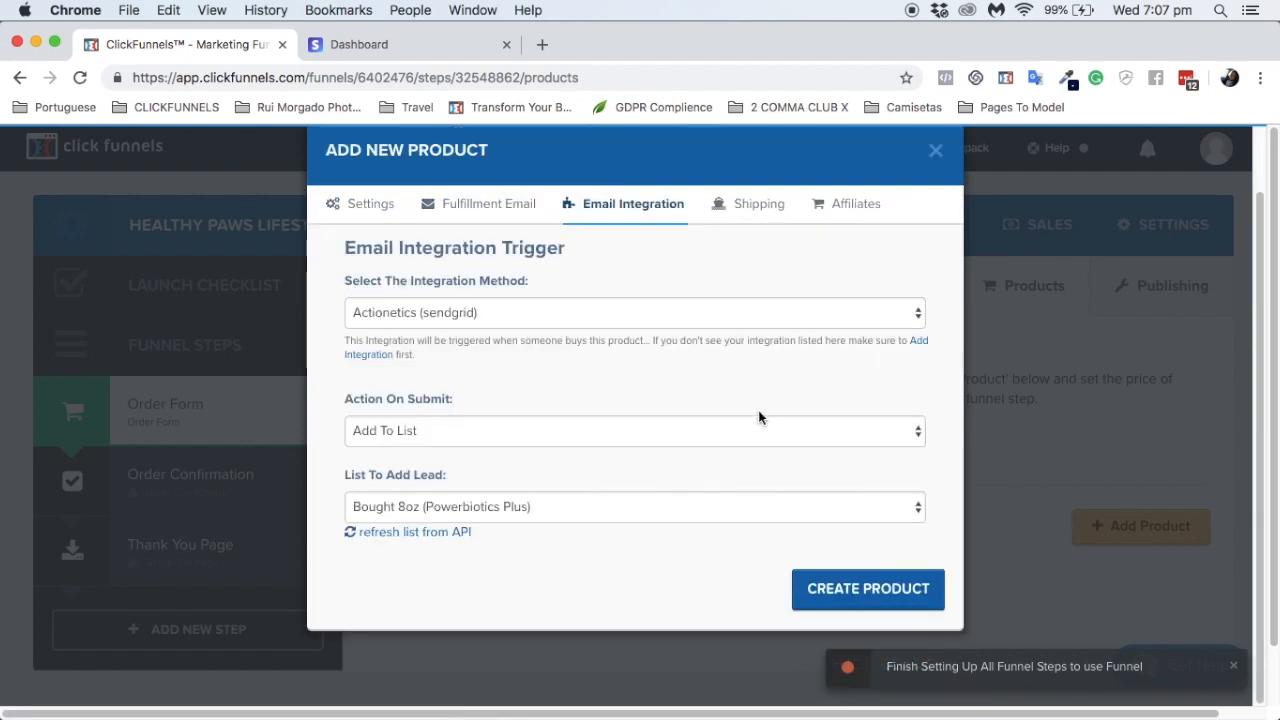
click(760, 205)
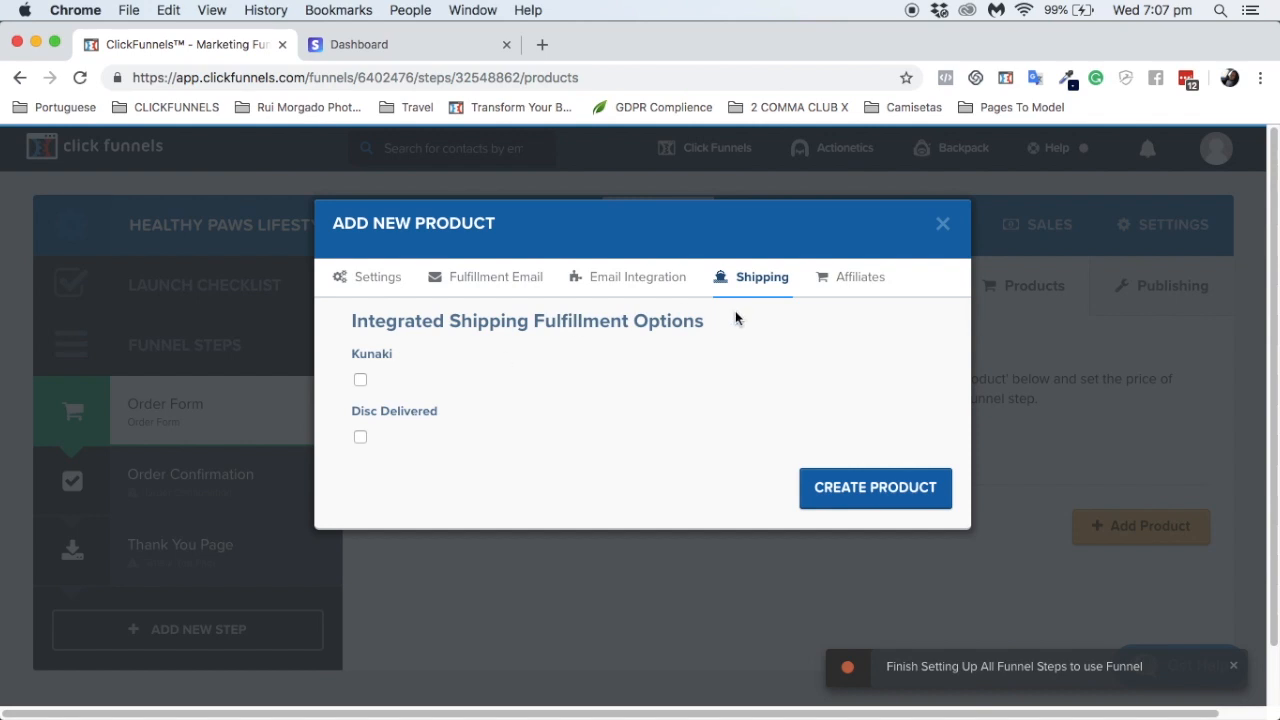
click(874, 279)
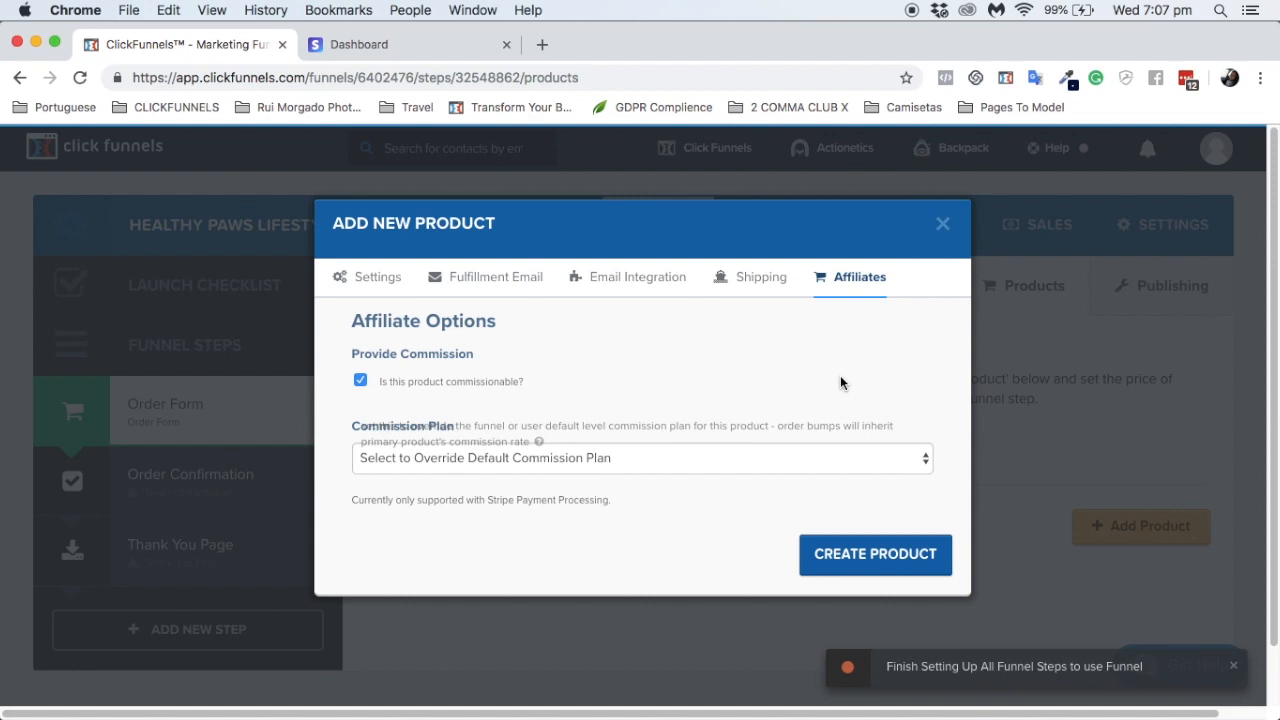
click(460, 460)
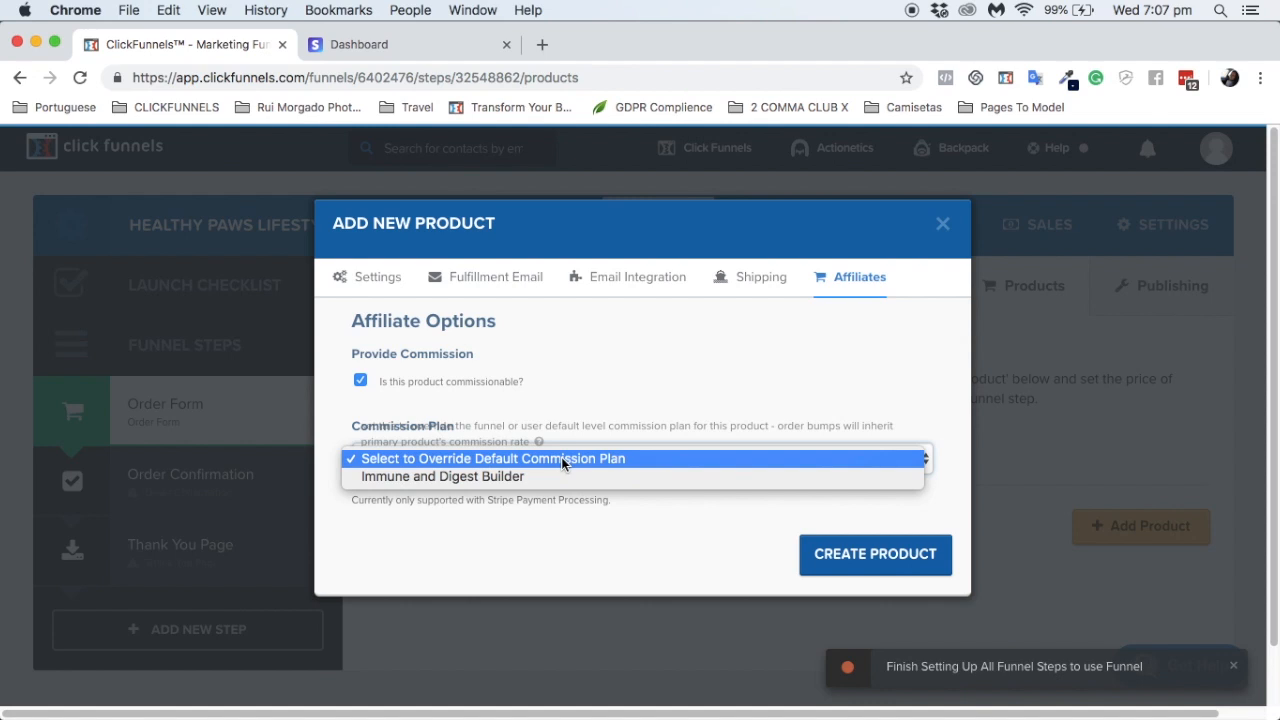
click(759, 372)
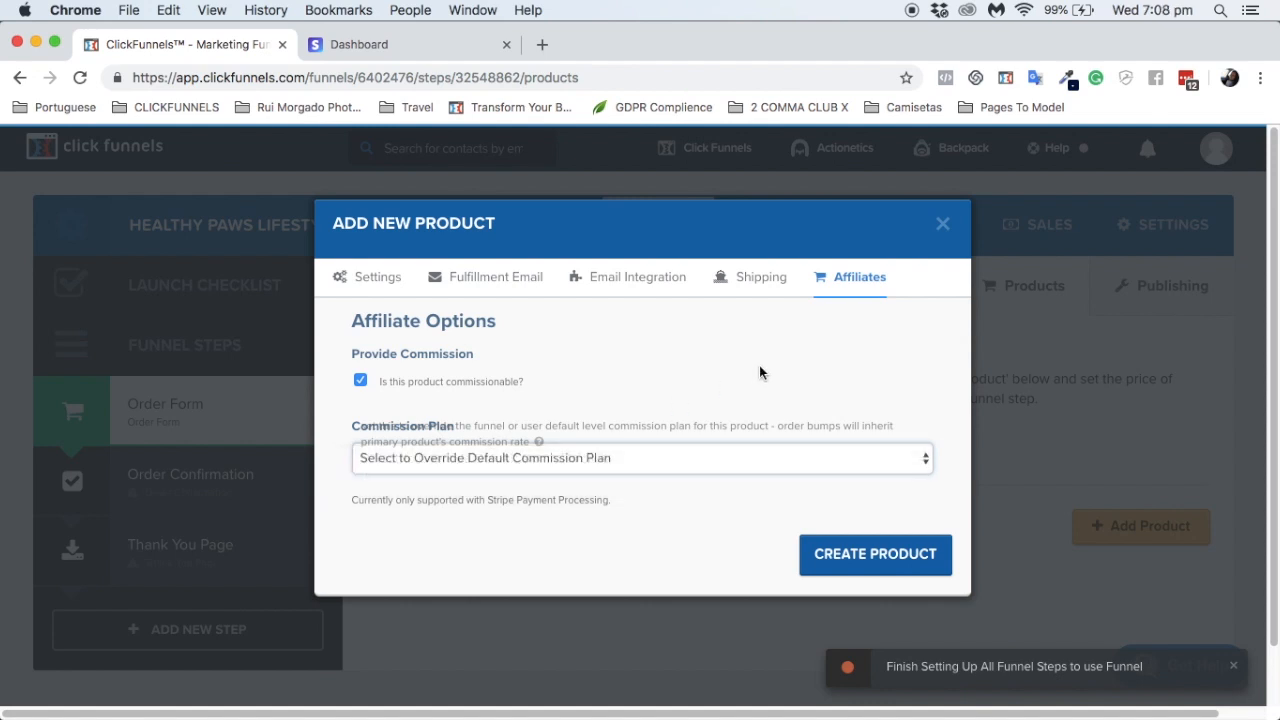
Return to the general settings of Pro Biotics Plus and create the product
click(374, 277)
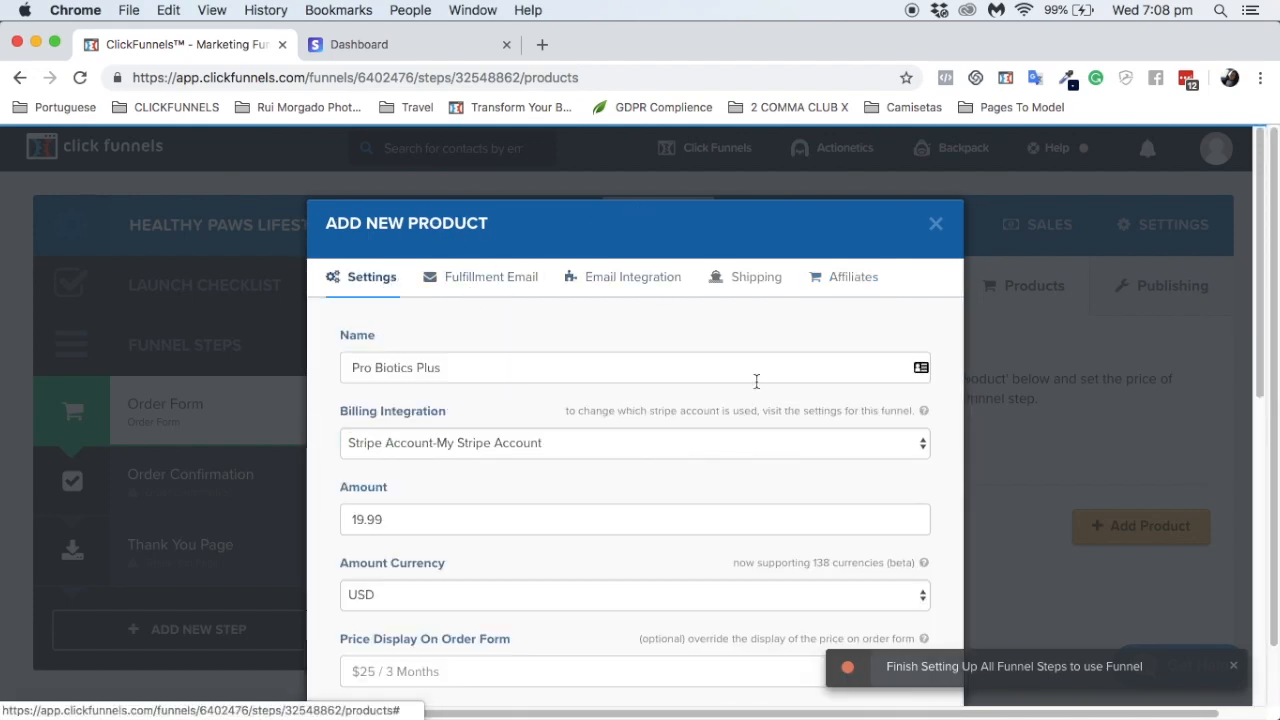
scroll(757, 383, down, 10)
click(886, 592)
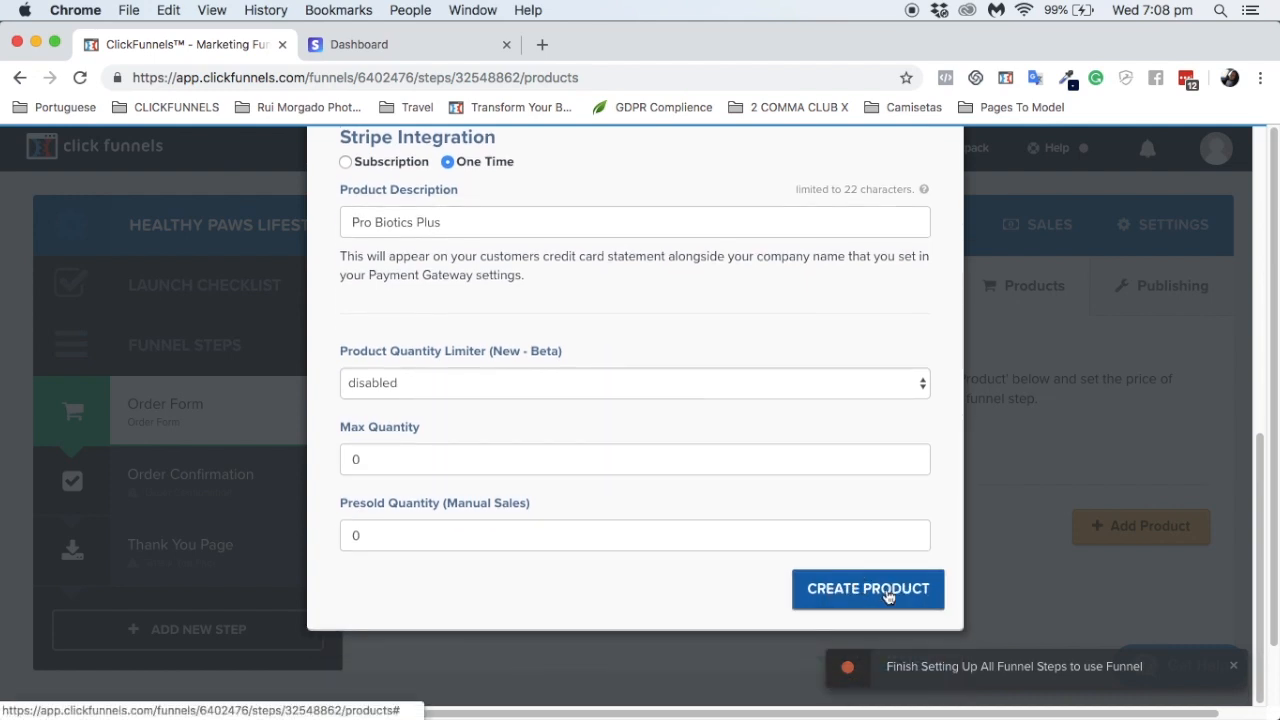